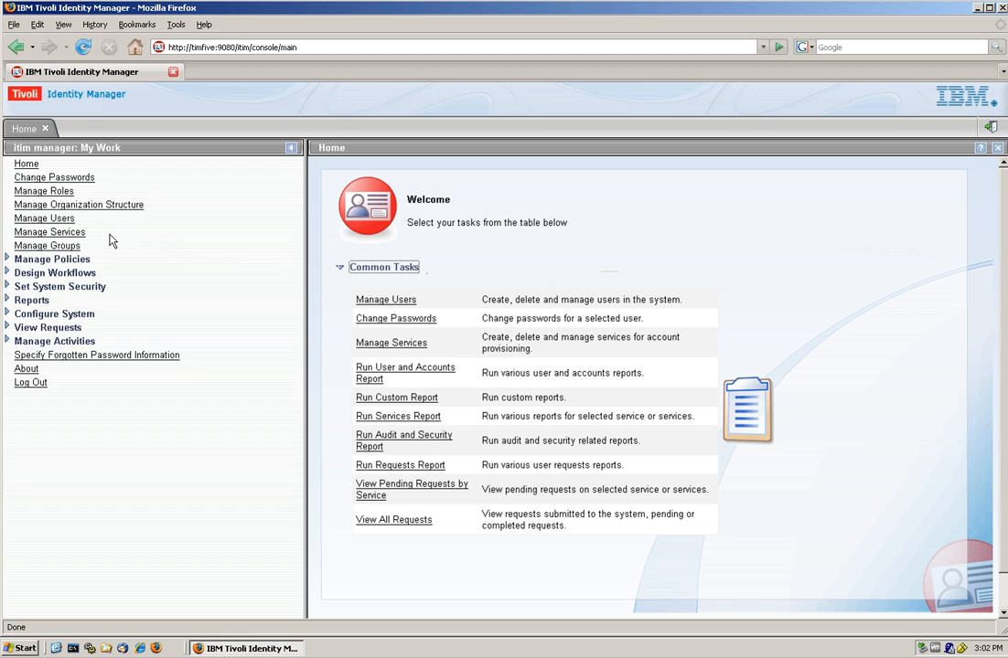
# Create the role 'SoD Child' with Enable access ticked, then close the success summary.
pyautogui.click(61, 193)
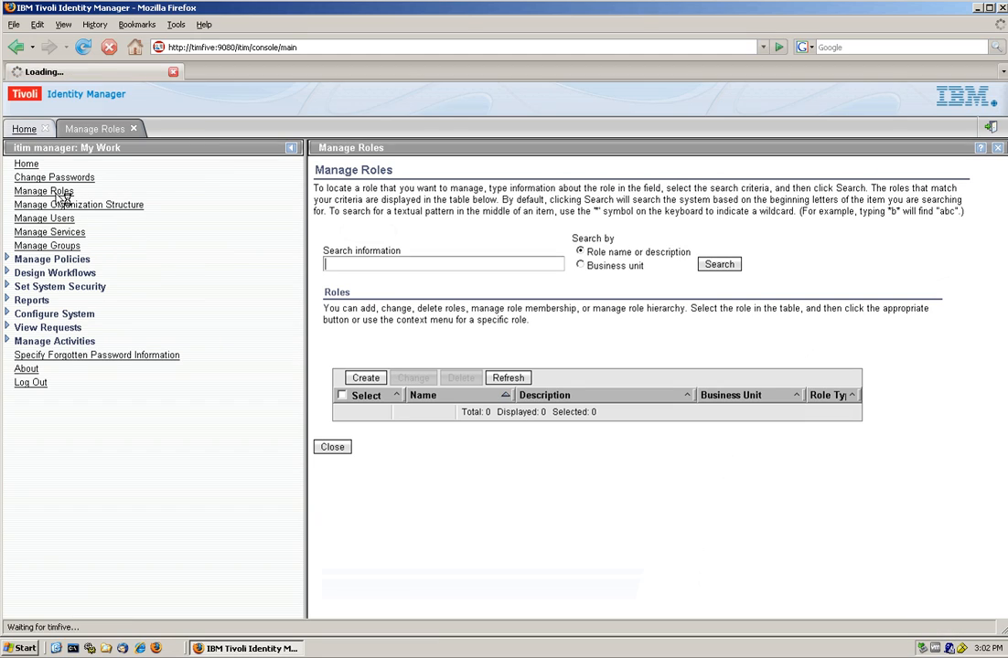
pyautogui.click(363, 379)
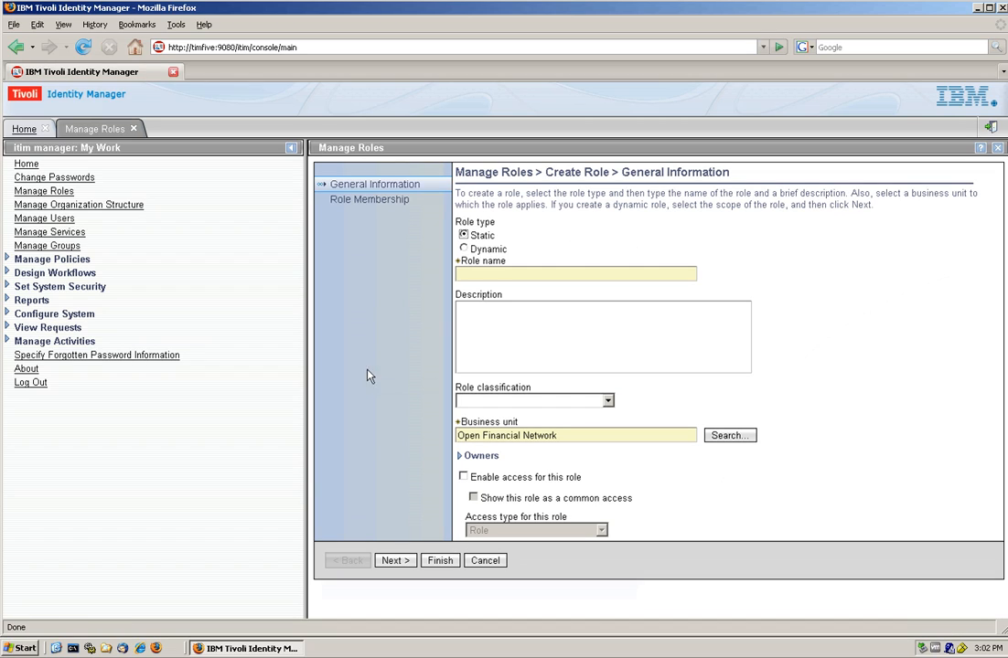
pyautogui.write('SoD Chiled')
pyautogui.press('BackSpace')
pyautogui.press('BackSpace')
pyautogui.press('BackSpace')
pyautogui.write('ld')
pyautogui.click(464, 479)
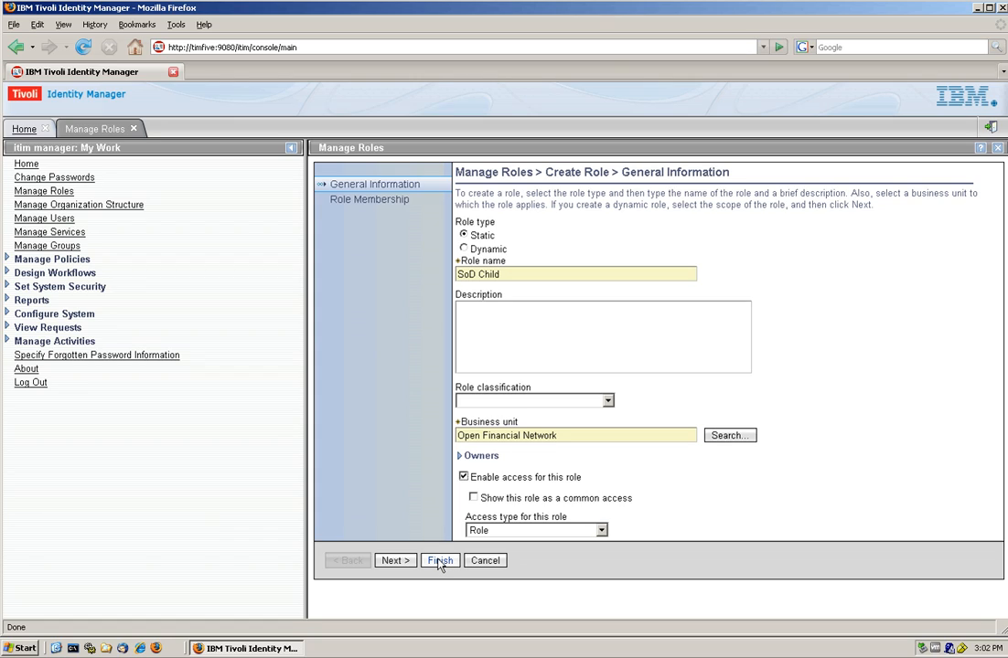
pyautogui.click(439, 563)
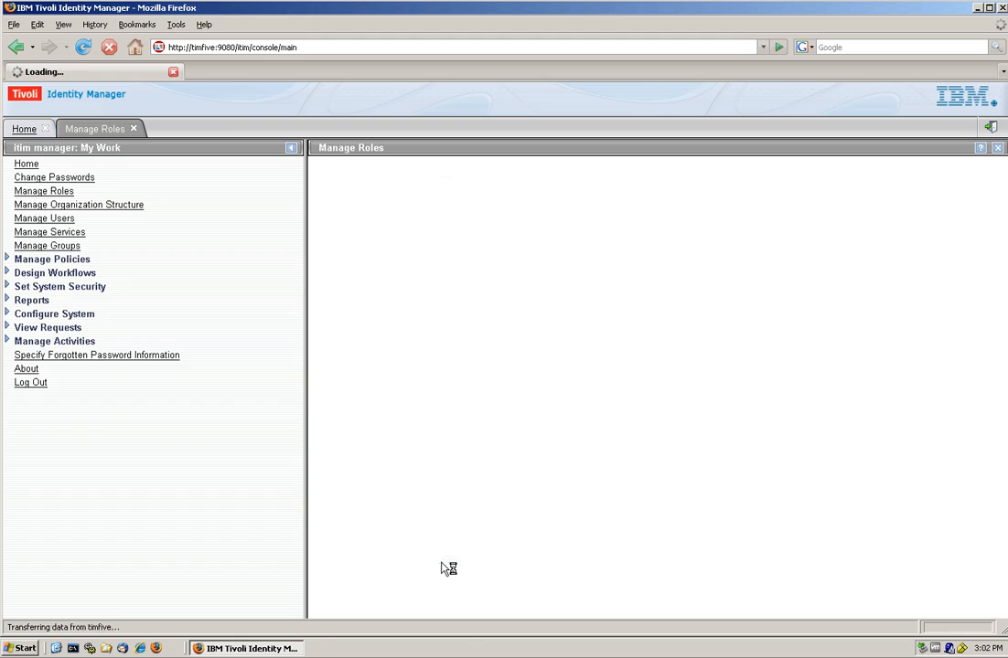
pyautogui.click(52, 193)
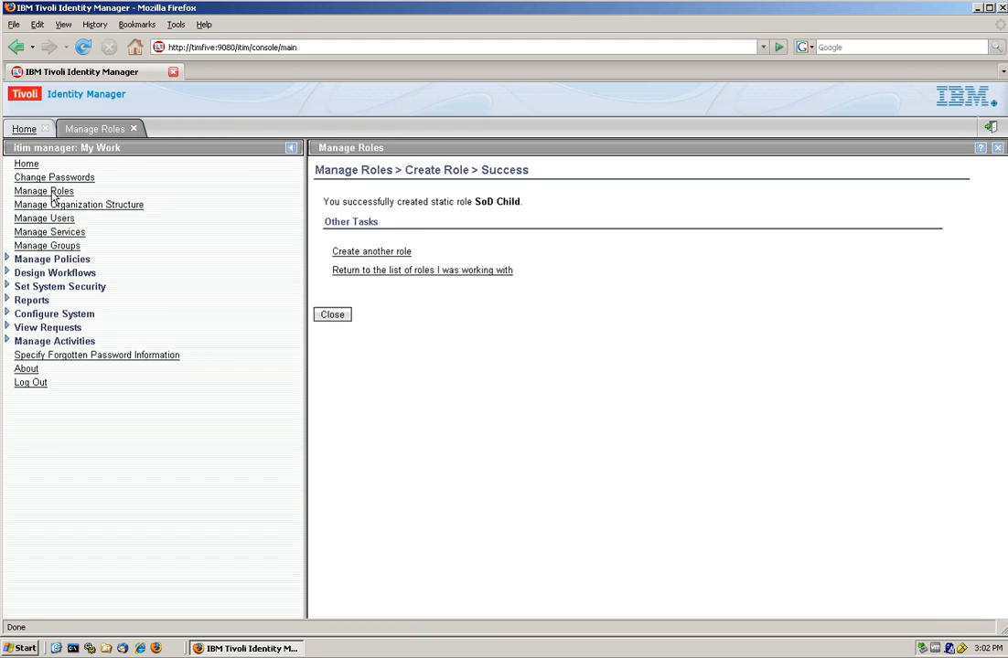
pyautogui.click(335, 316)
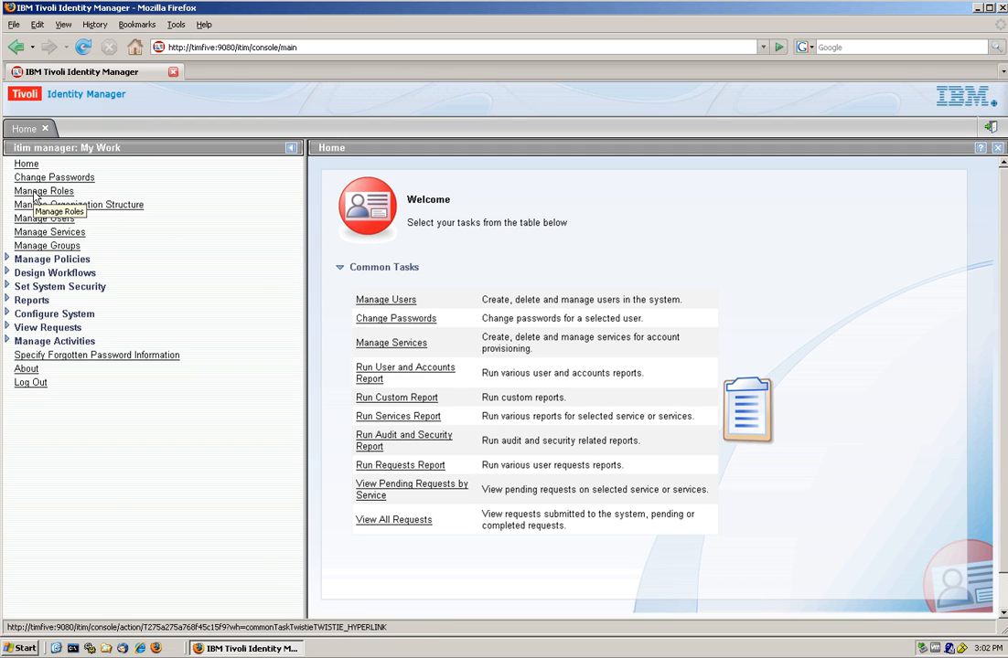
# Search roles for 'sod' and start adding child roles to SoD Watchdog.
pyautogui.click(39, 194)
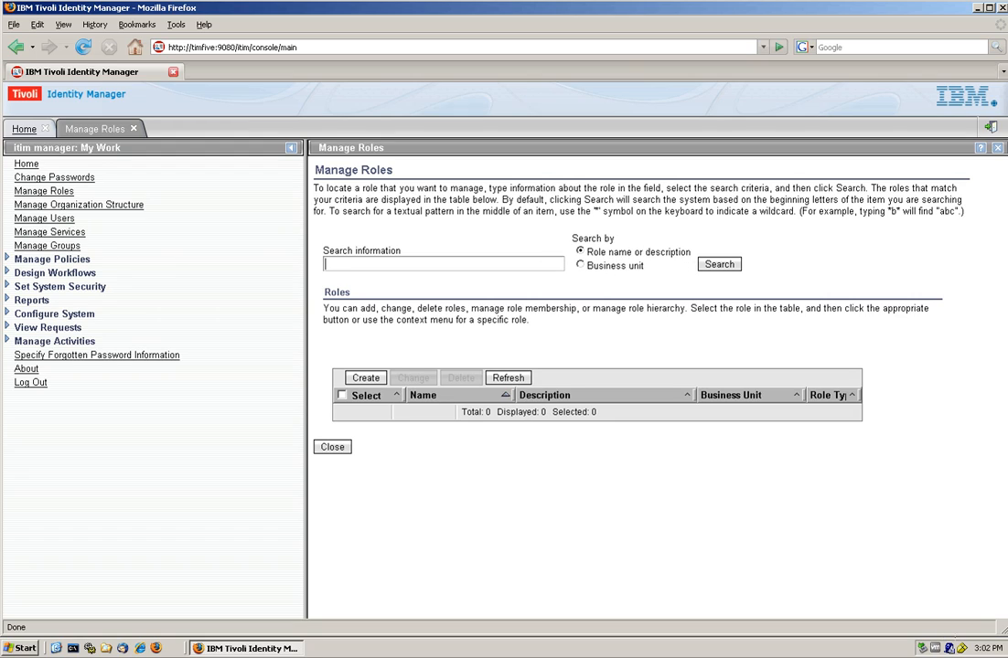
pyautogui.write('sod')
pyautogui.click(719, 265)
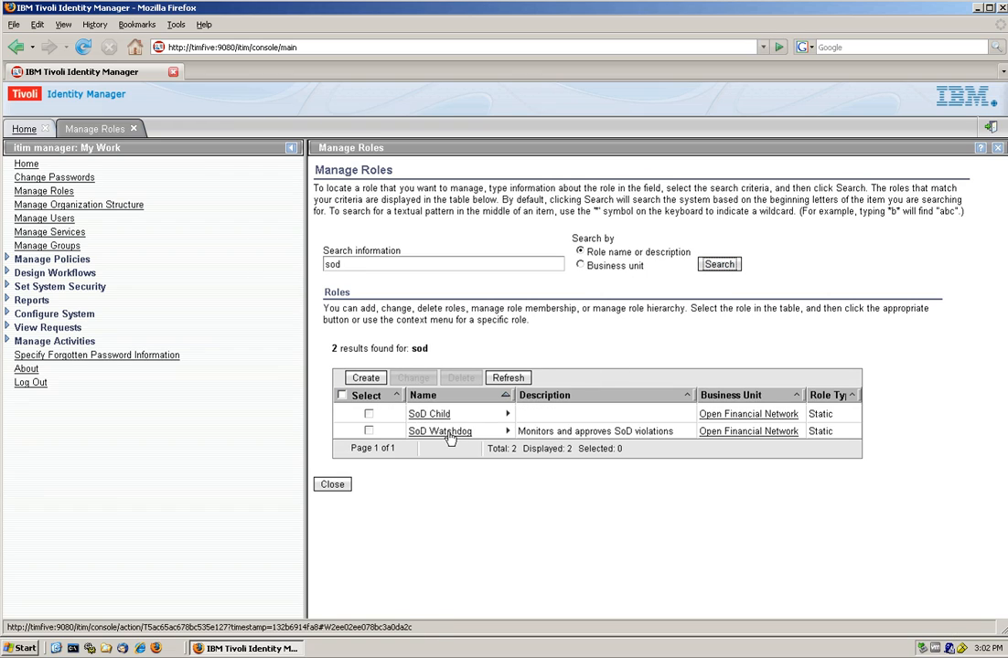
pyautogui.click(508, 430)
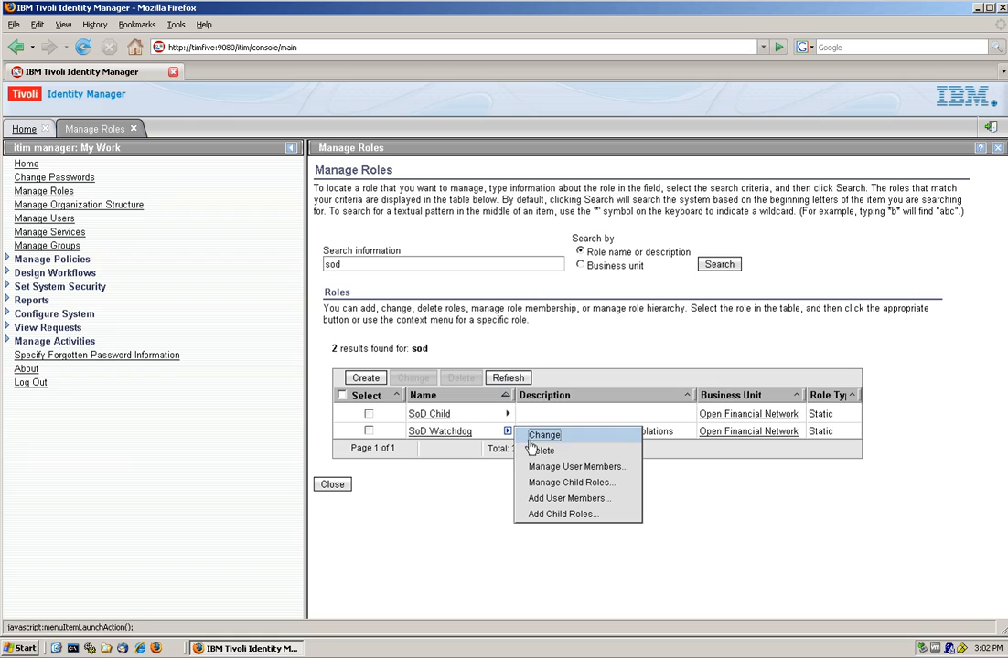
pyautogui.click(560, 515)
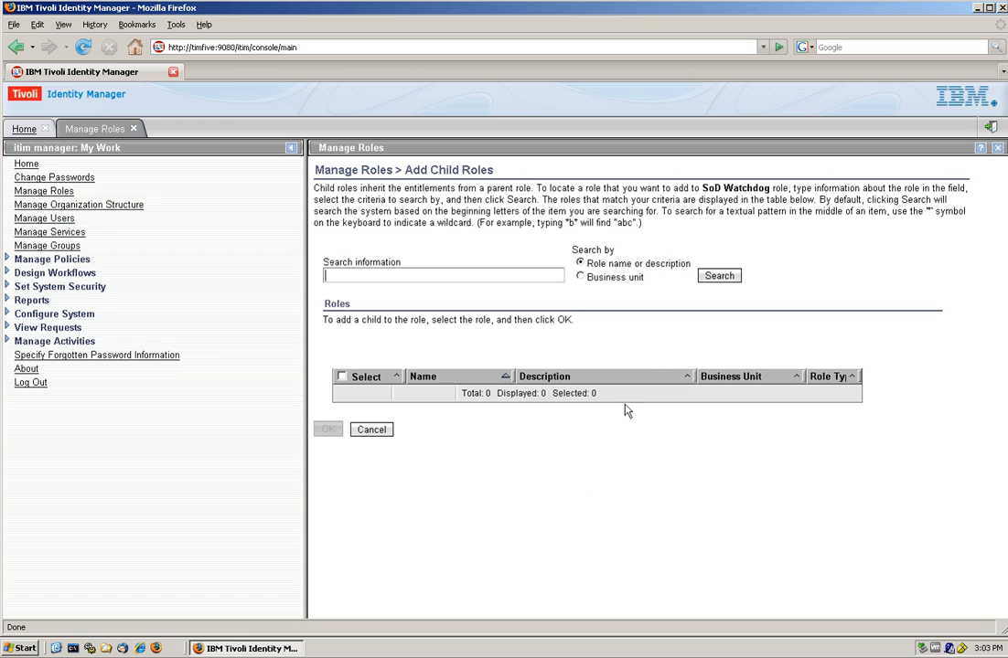
# Select SoD Child as SoD Watchdog's child role, submit, and close the summary.
pyautogui.click(707, 277)
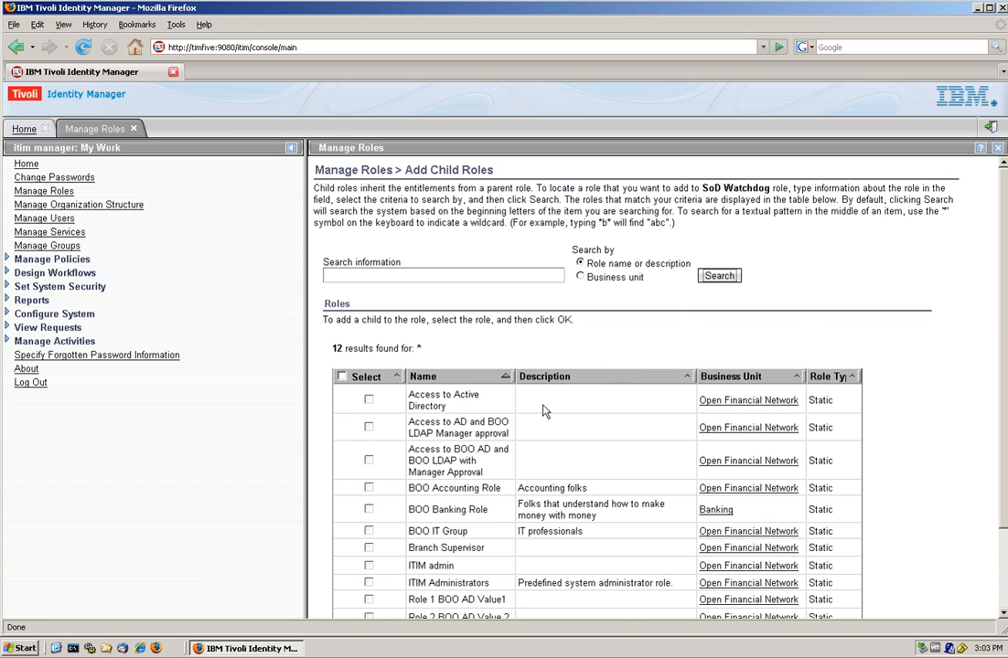
pyautogui.scroll(-2, 479, 411)
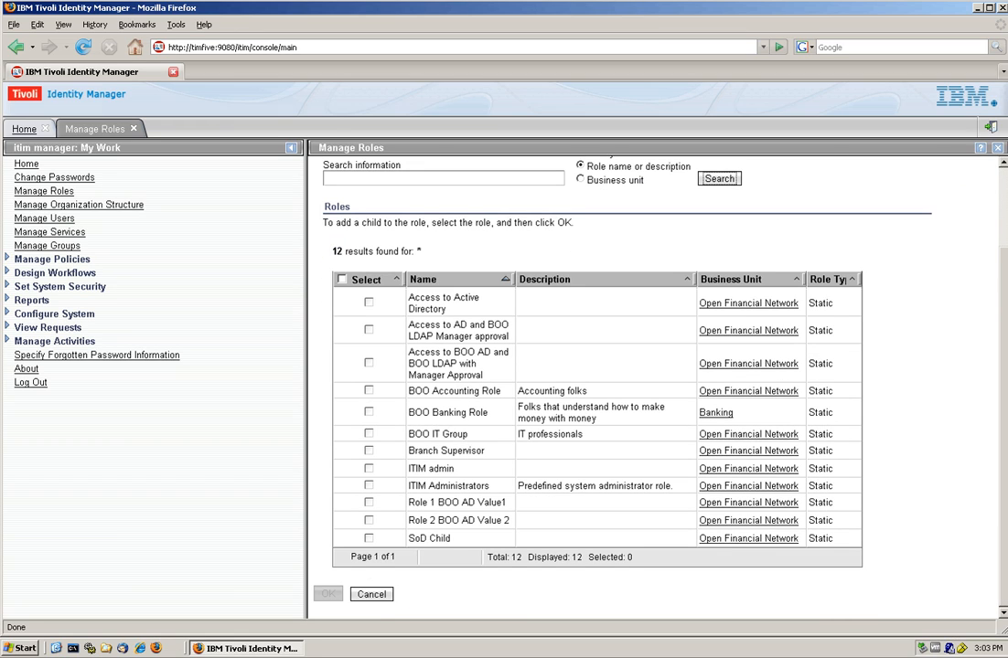
pyautogui.click(368, 540)
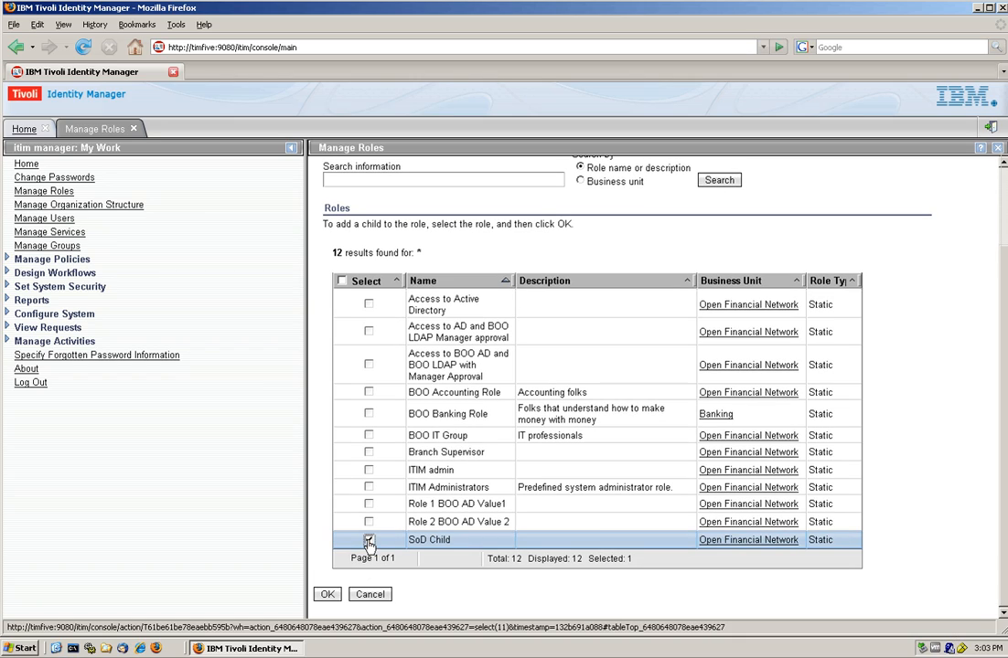
pyautogui.click(327, 596)
pyautogui.click(336, 470)
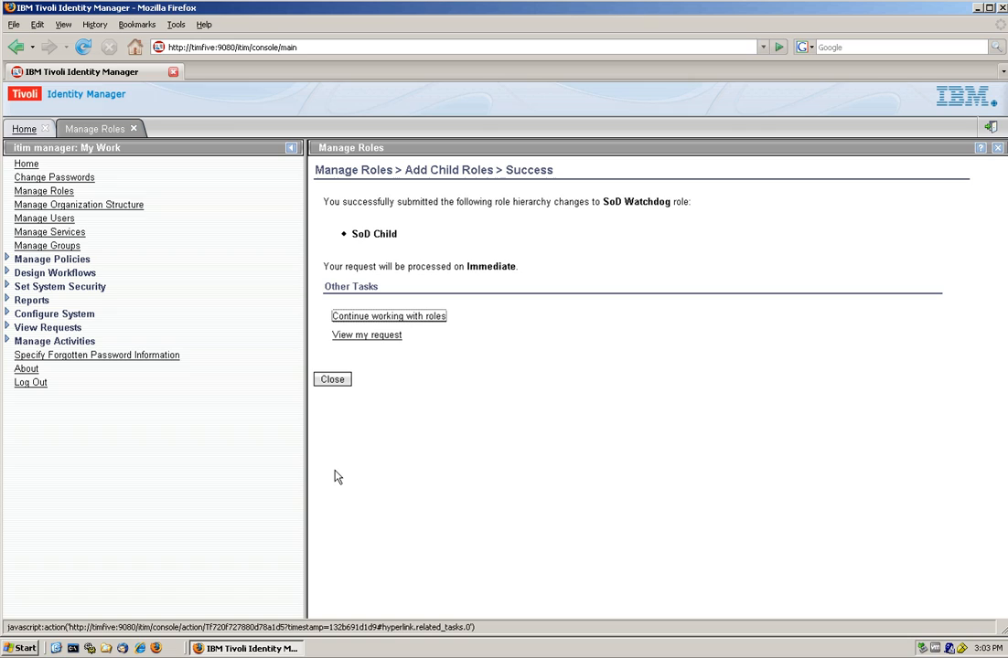
pyautogui.click(333, 381)
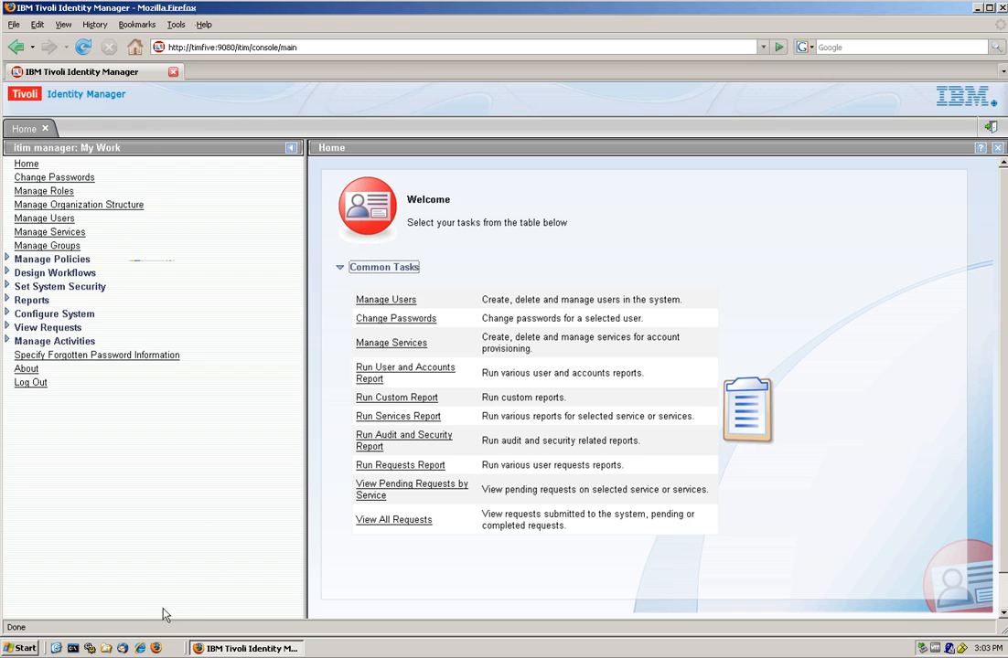
# In a second browser, sign in to self-service with the approver's user ID and password.
pyautogui.click(141, 650)
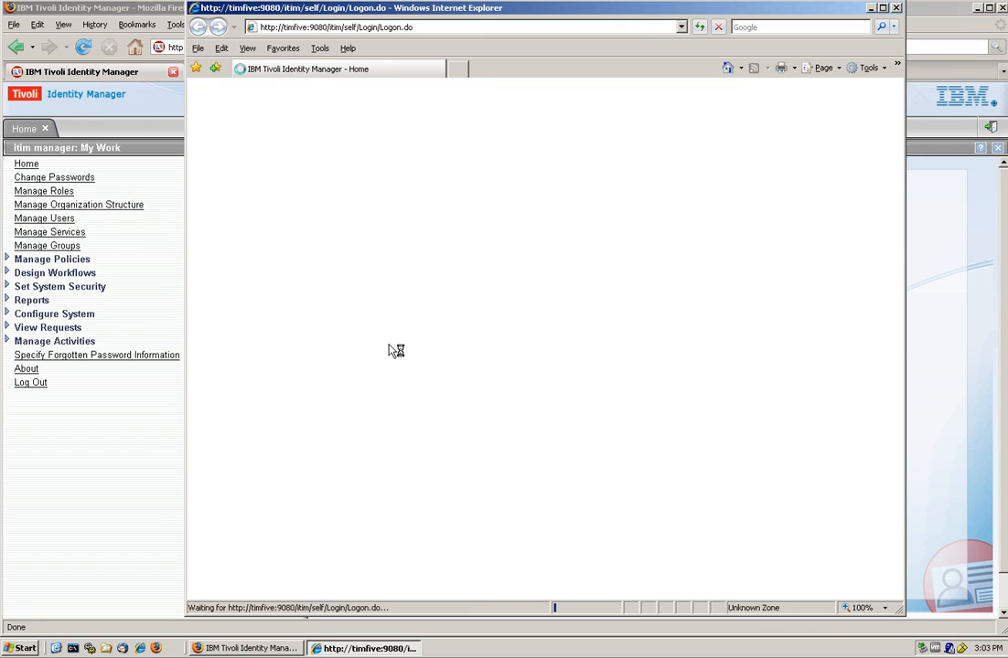
pyautogui.click(400, 260)
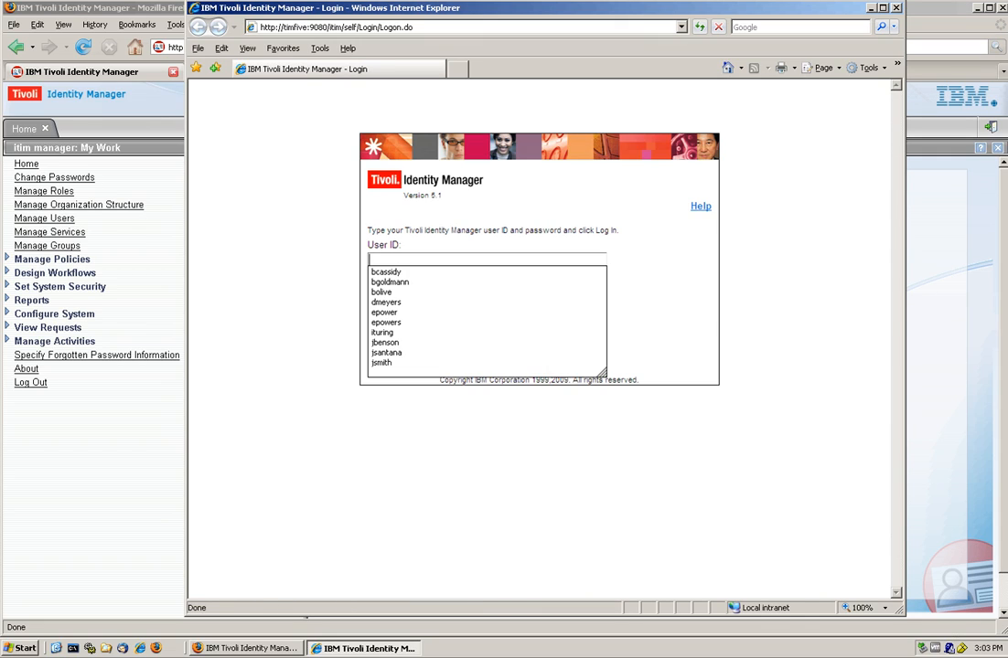
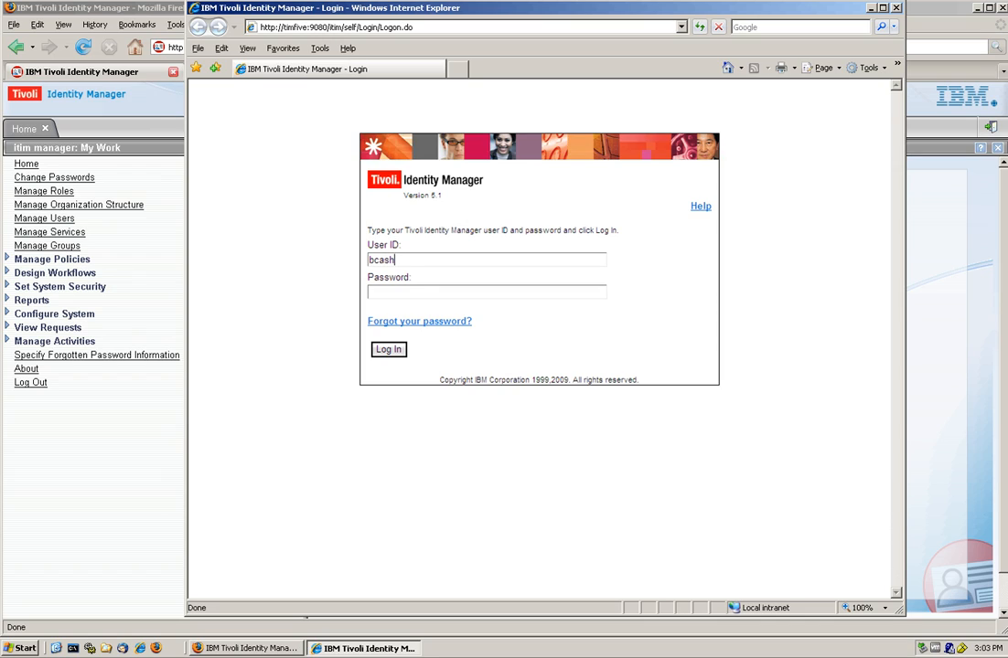
pyautogui.press('Tab')
pyautogui.write('••••')
pyautogui.write('••••')
pyautogui.press('Return')
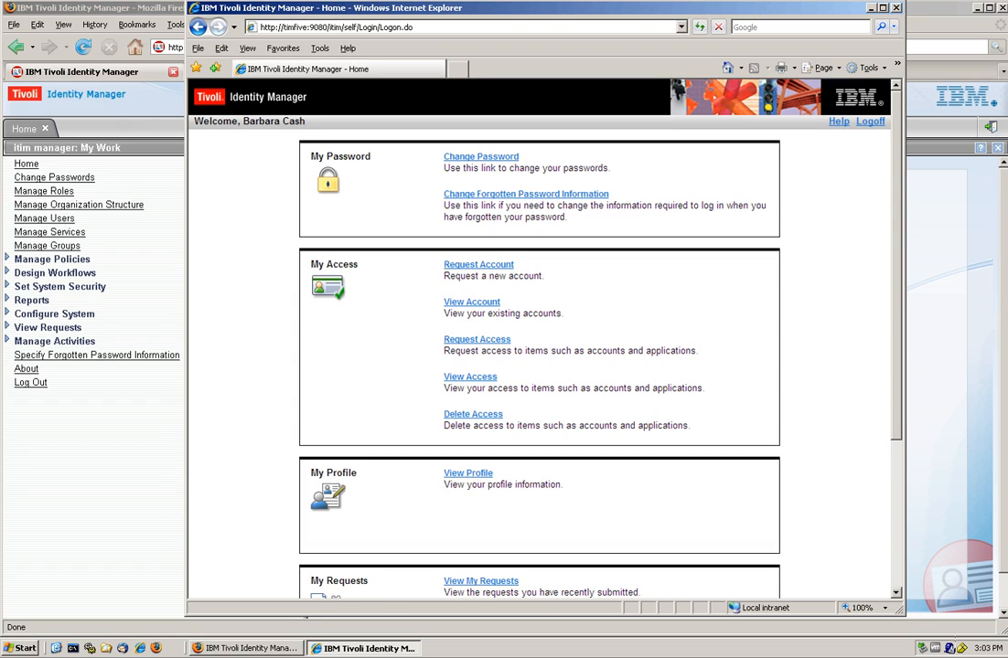
# Search access for 'sod', request the SoD Child role, check View Requests, and log off.
pyautogui.click(458, 344)
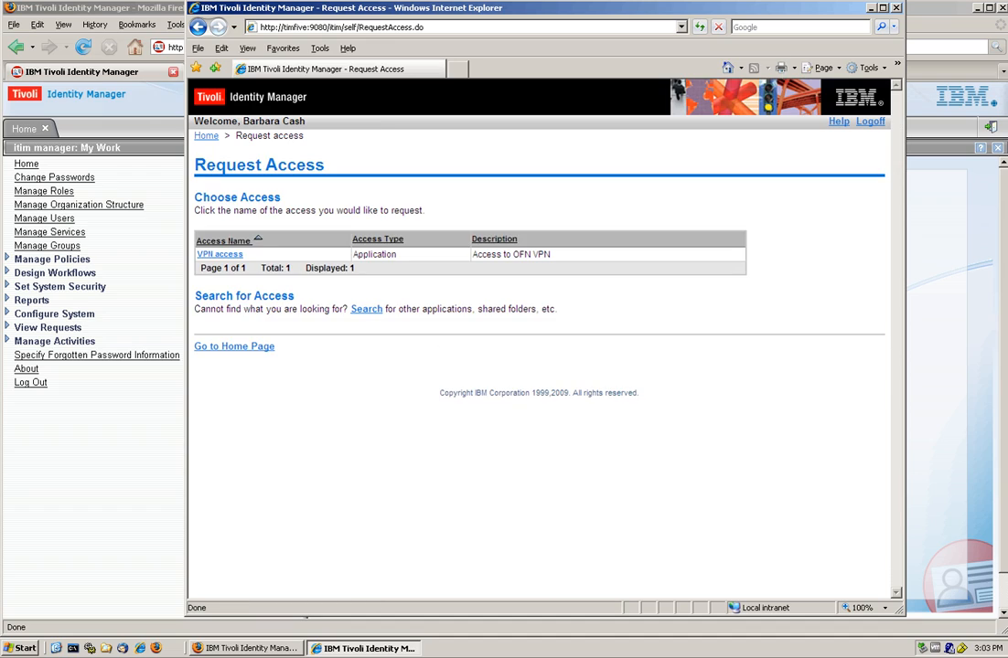
pyautogui.click(364, 310)
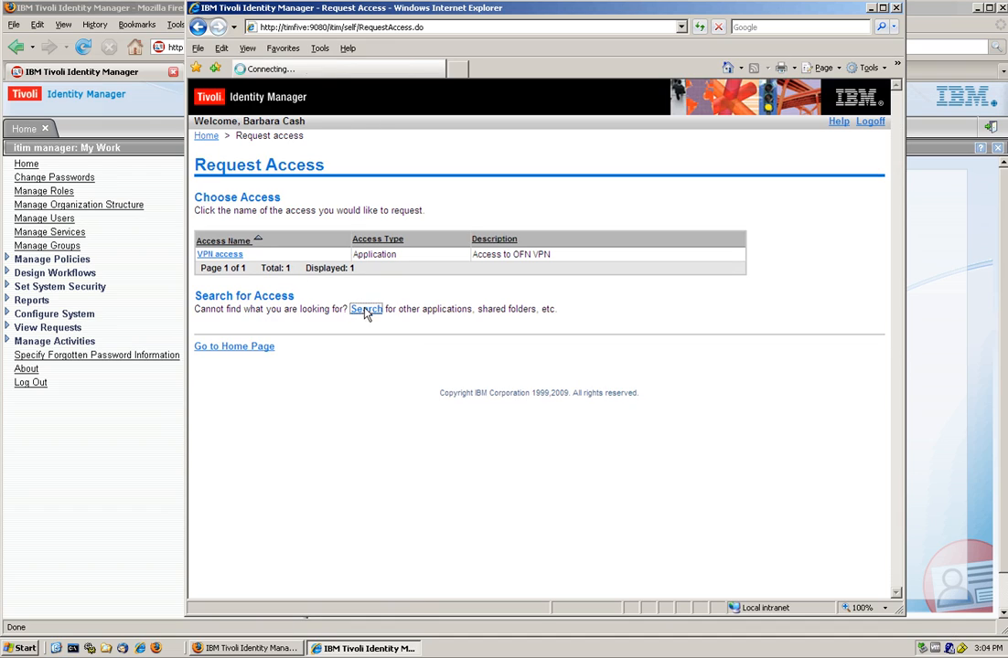
pyautogui.click(292, 261)
pyautogui.write('sod')
pyautogui.click(411, 262)
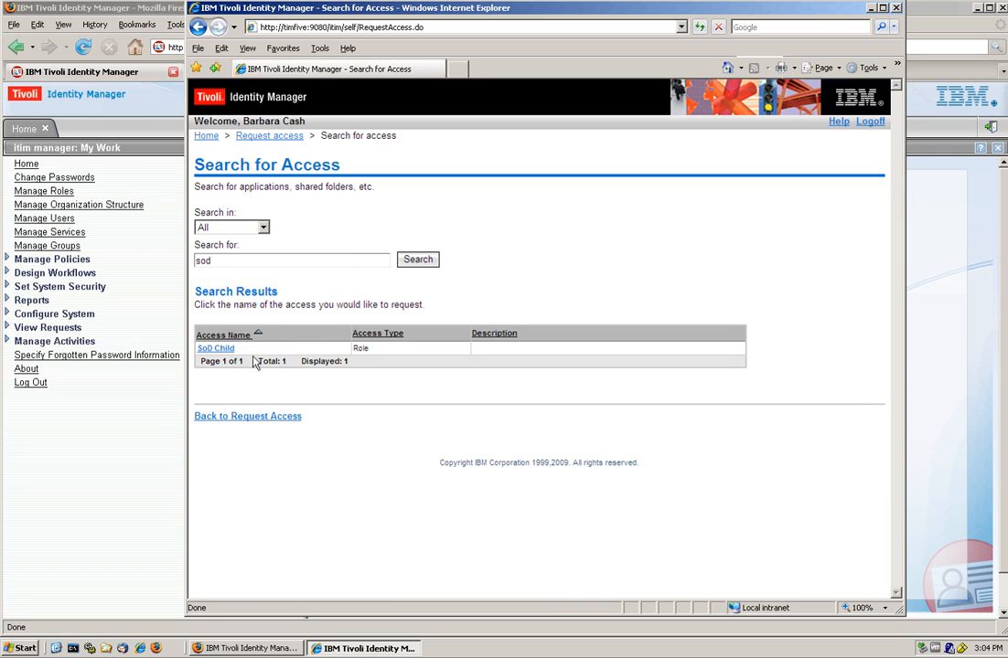
pyautogui.click(216, 349)
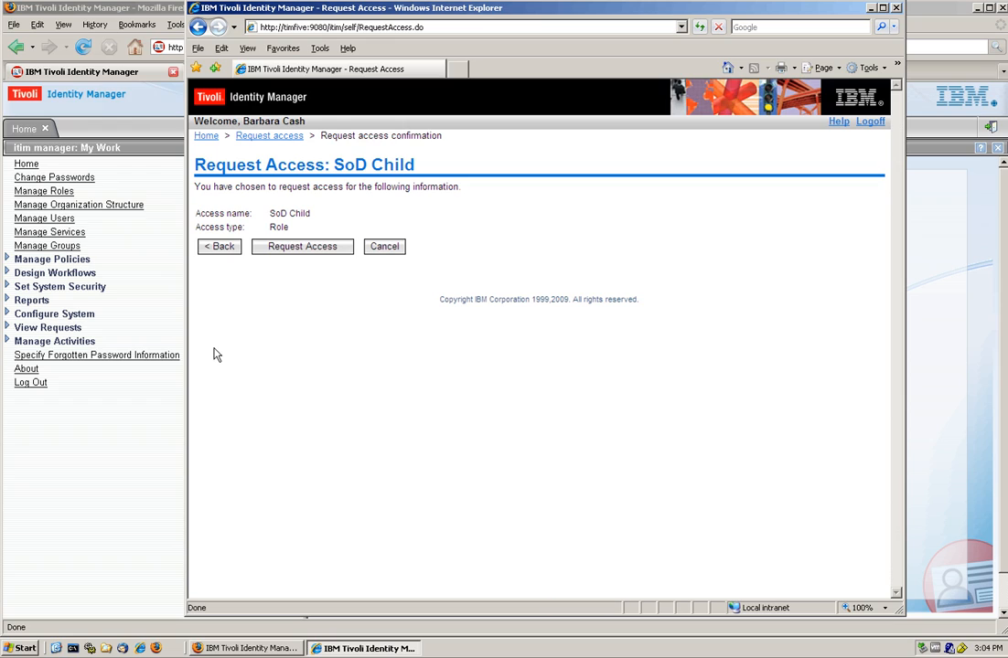
pyautogui.click(289, 250)
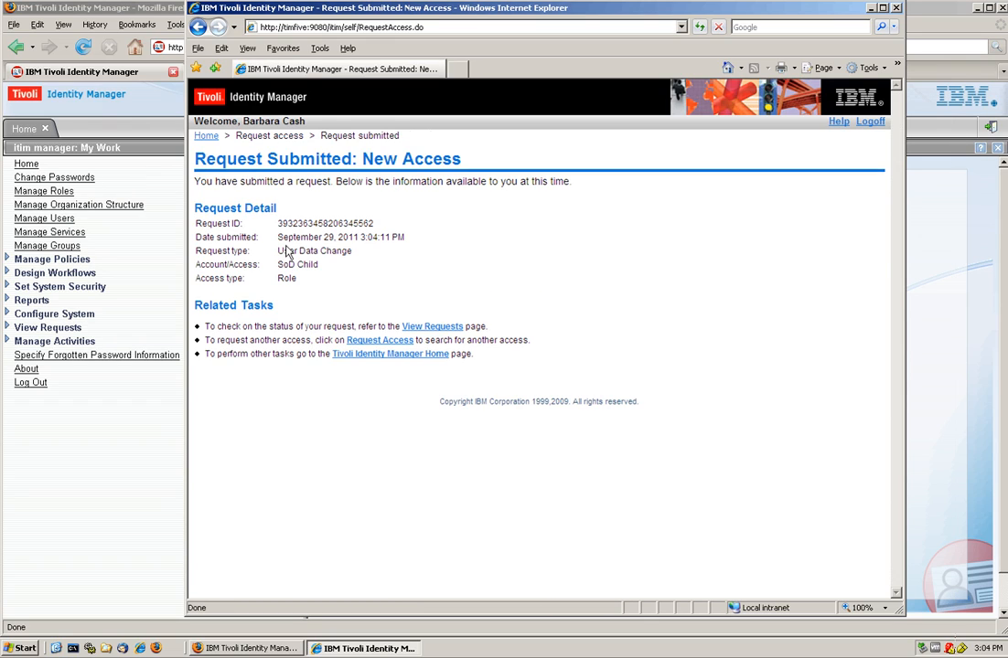
pyautogui.click(430, 327)
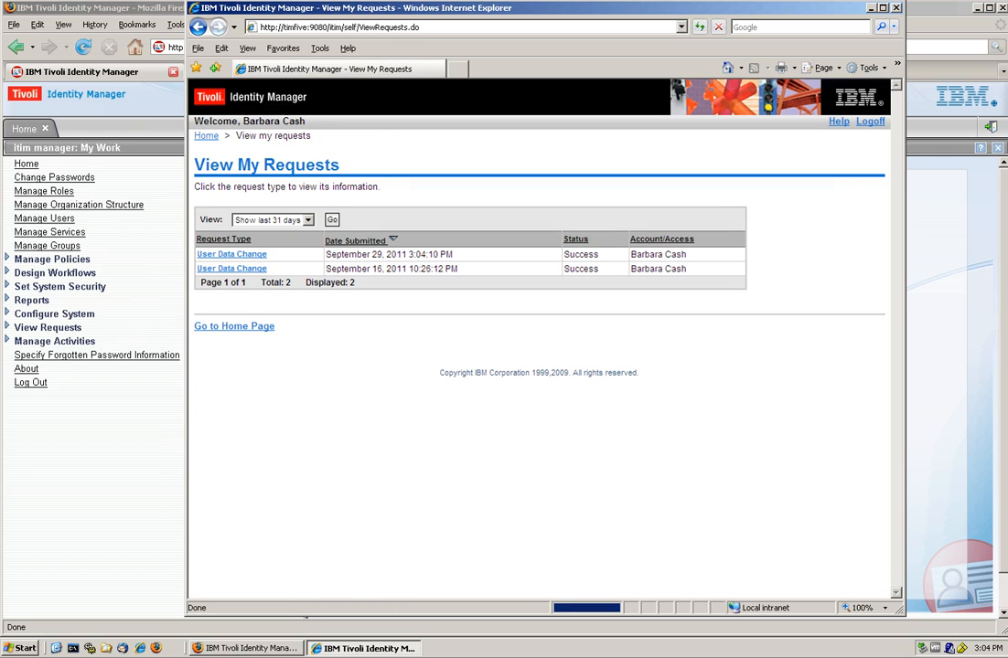
pyautogui.click(870, 122)
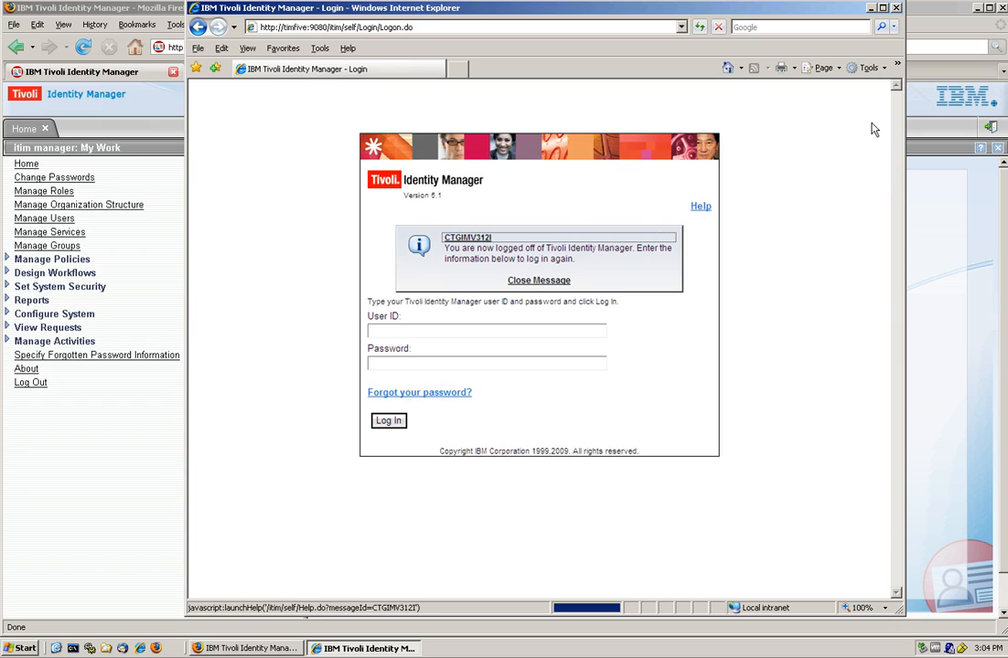
# Minimize the self-service login window so the admin console Home page is in front.
pyautogui.click(872, 9)
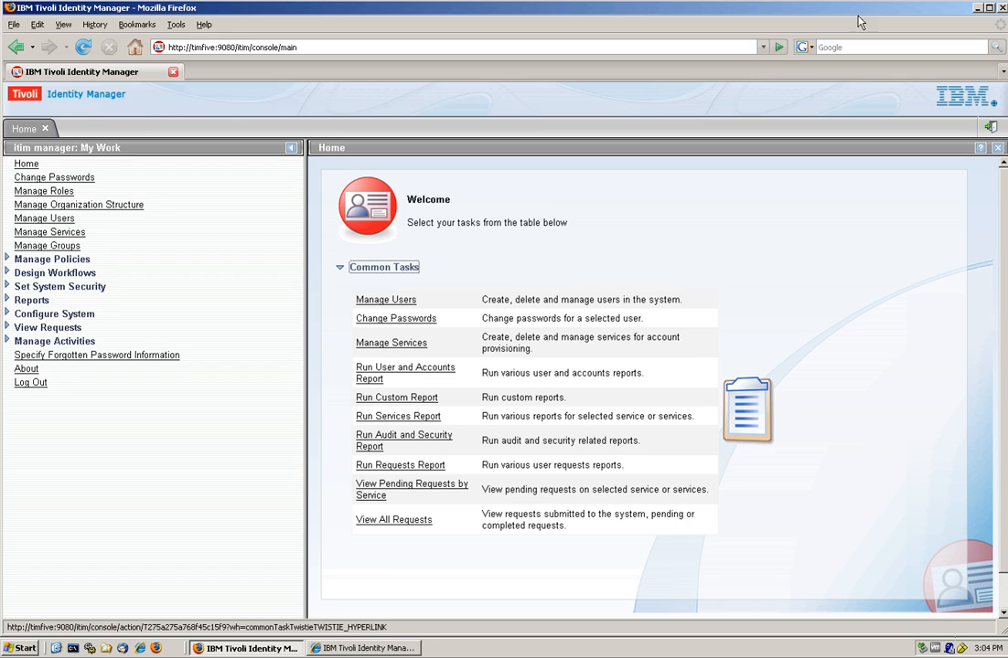
# Find the affected user by last name and add BOO Accounting Role to their organizational roles, submitting immediately.
pyautogui.click(55, 223)
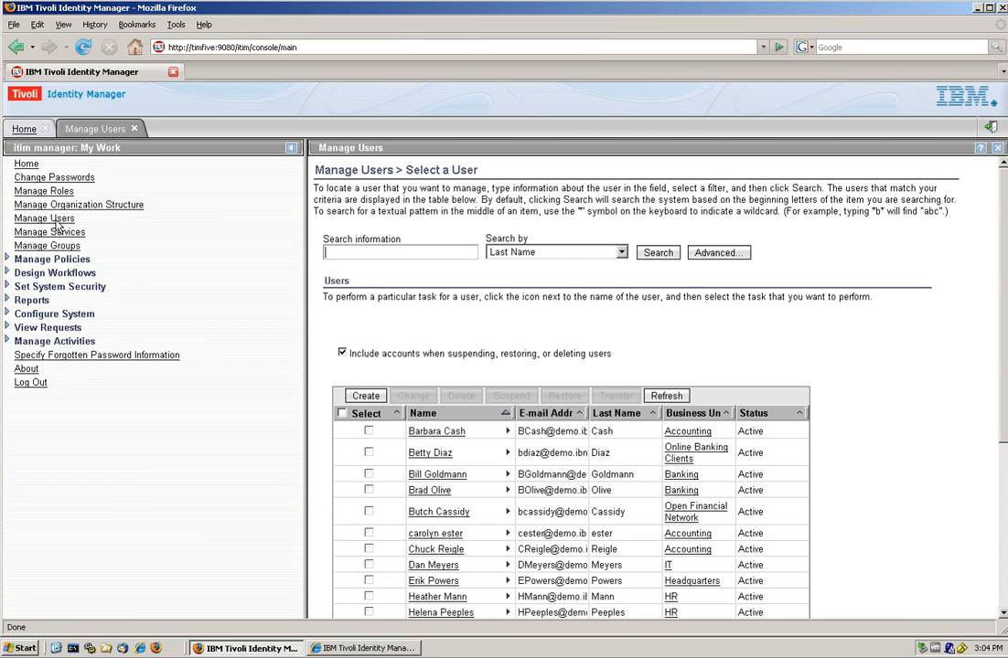
pyautogui.write('french')
pyautogui.press('Return')
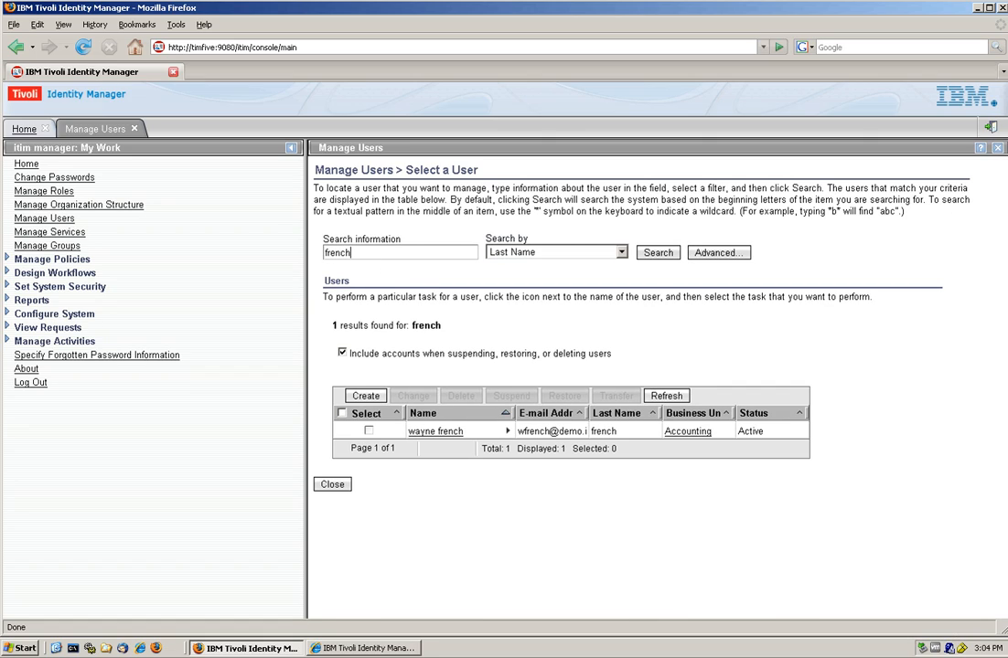
pyautogui.click(422, 436)
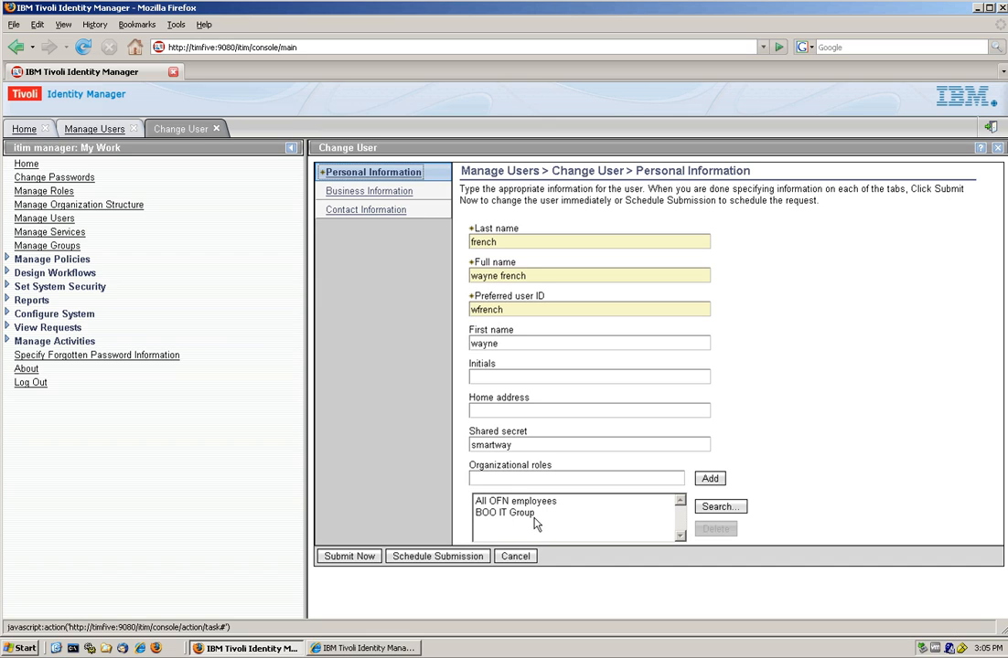
pyautogui.click(709, 478)
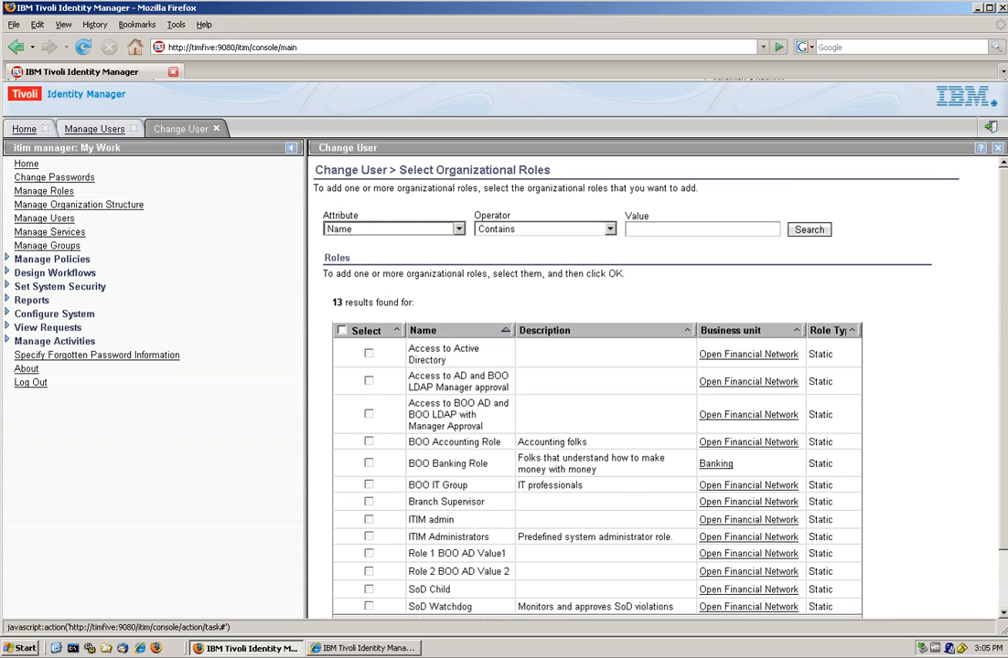
pyautogui.scroll(-2, 367, 477)
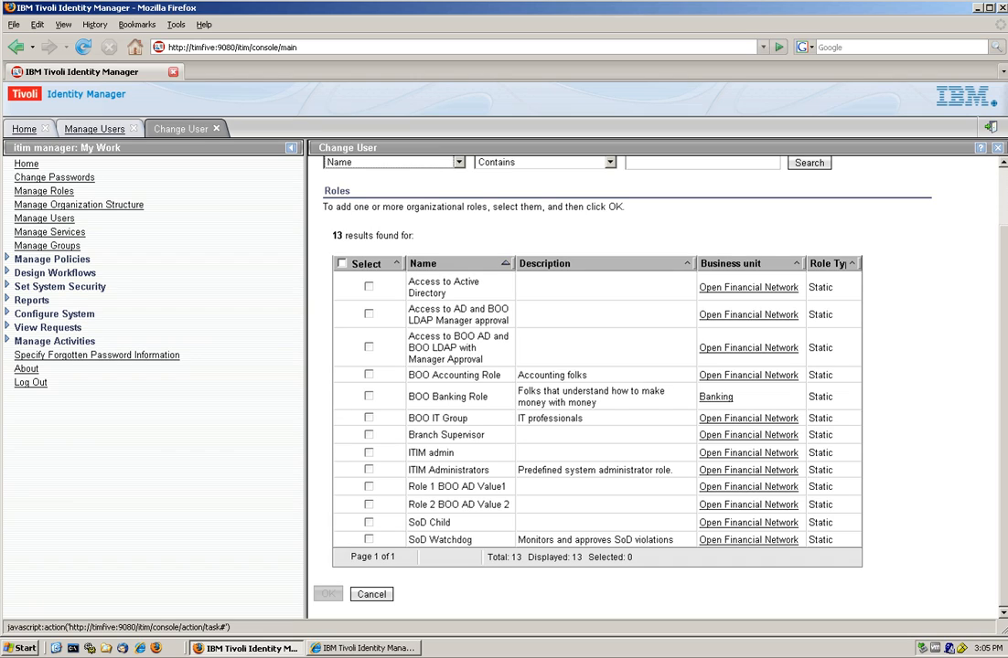
pyautogui.click(368, 377)
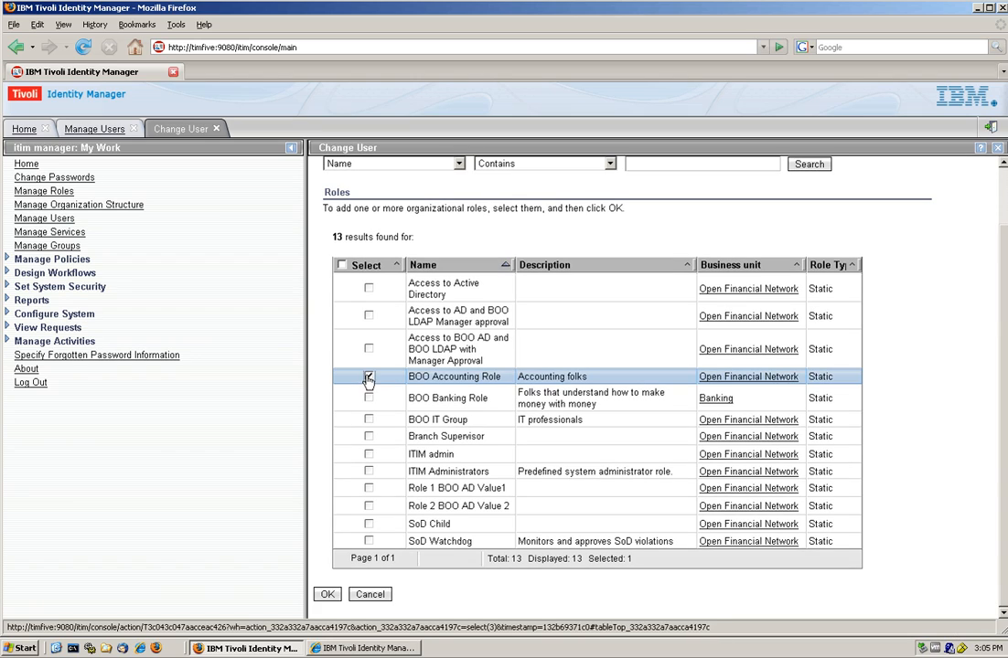
pyautogui.click(327, 596)
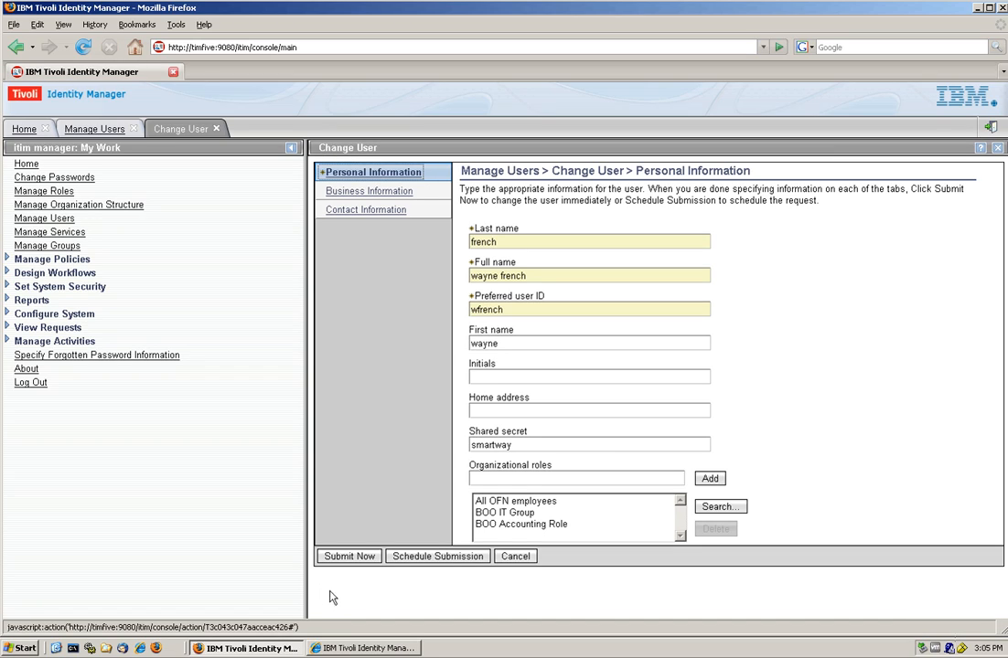
pyautogui.click(362, 557)
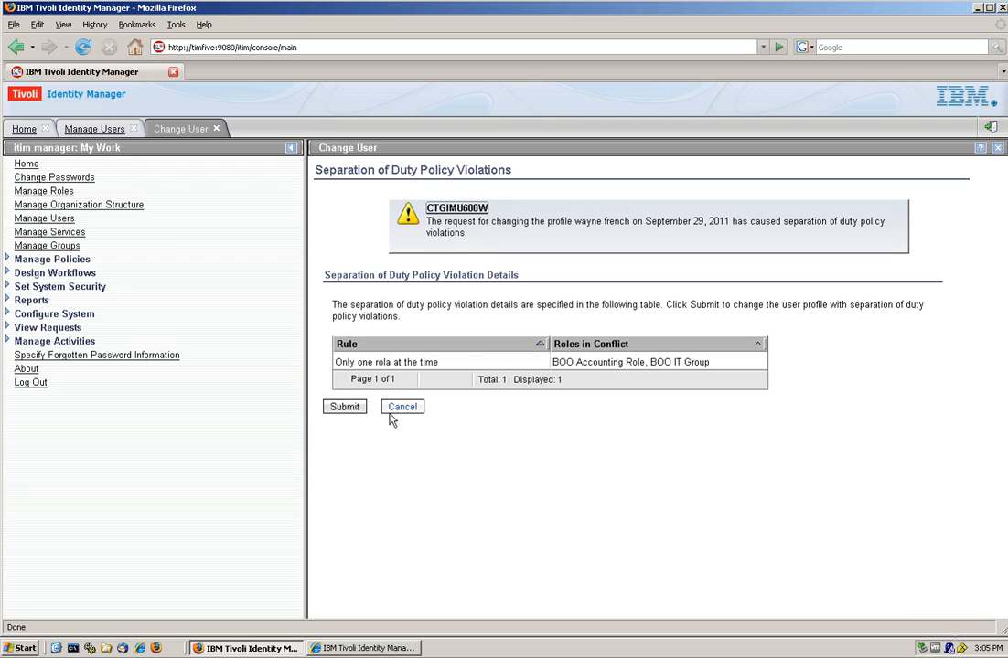
# Submit the change past the SoD violation warning, close the confirmation, and minimize the browser.
pyautogui.click(346, 407)
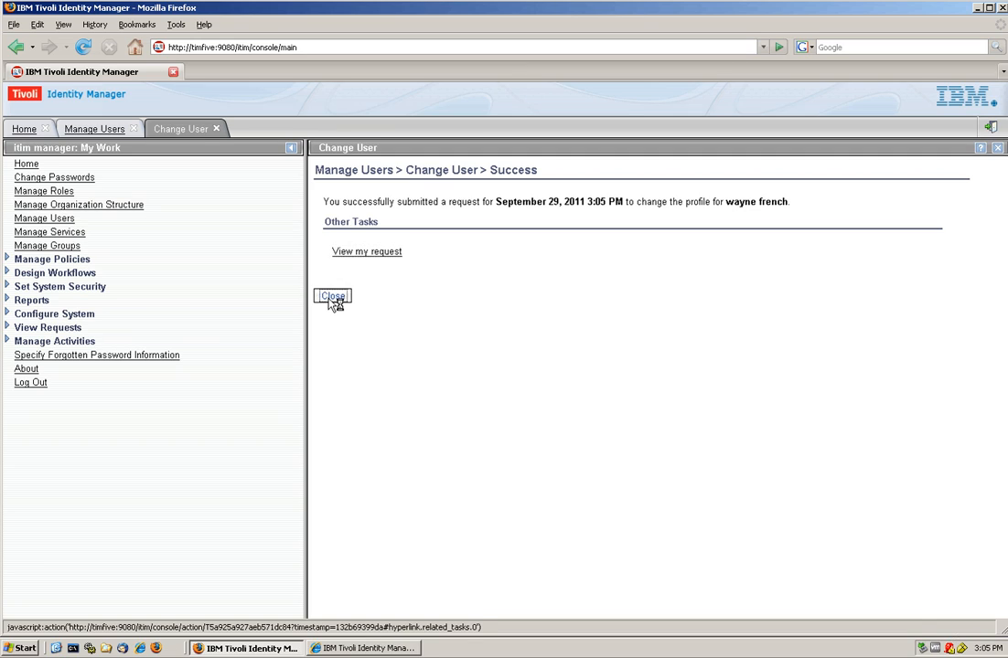
pyautogui.click(331, 298)
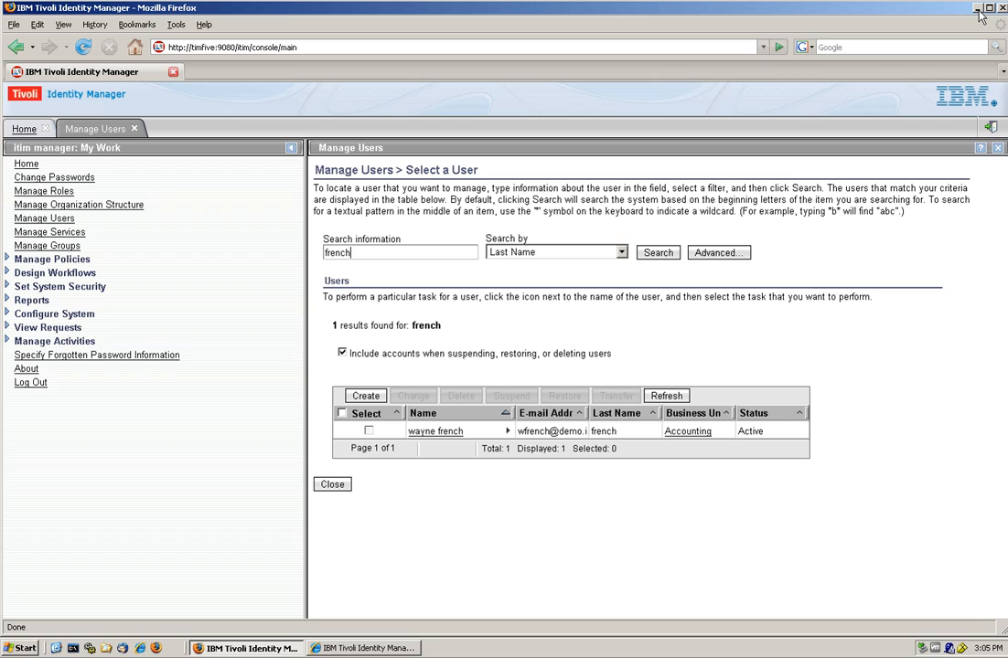
pyautogui.click(977, 9)
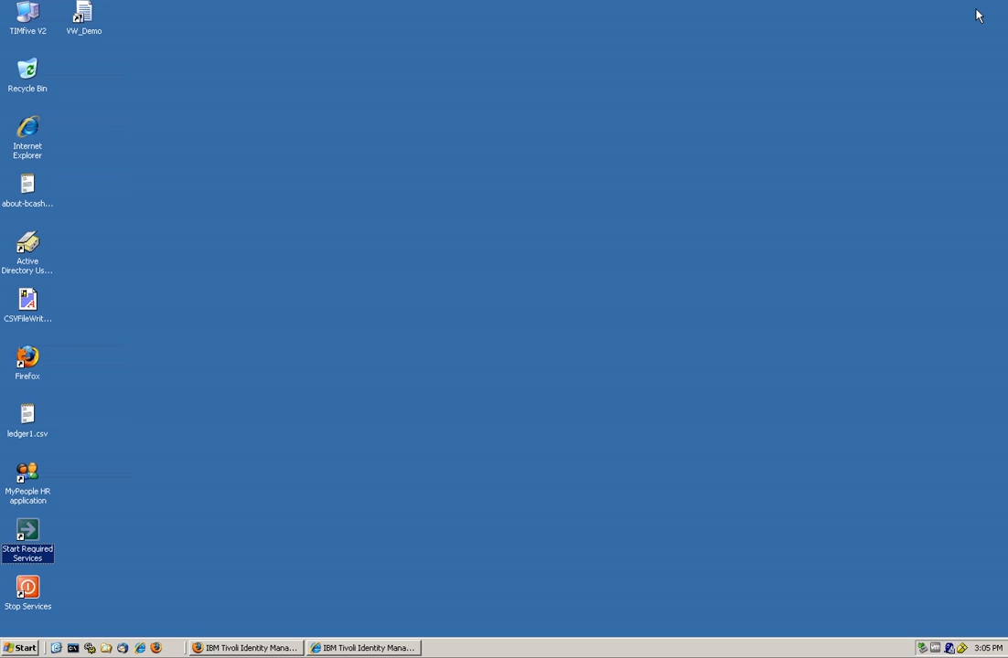
# Open the ArGoSoft Mail Server log window from the tray, shrink it, and move it bottom-right.
pyautogui.doubleClick(949, 652)
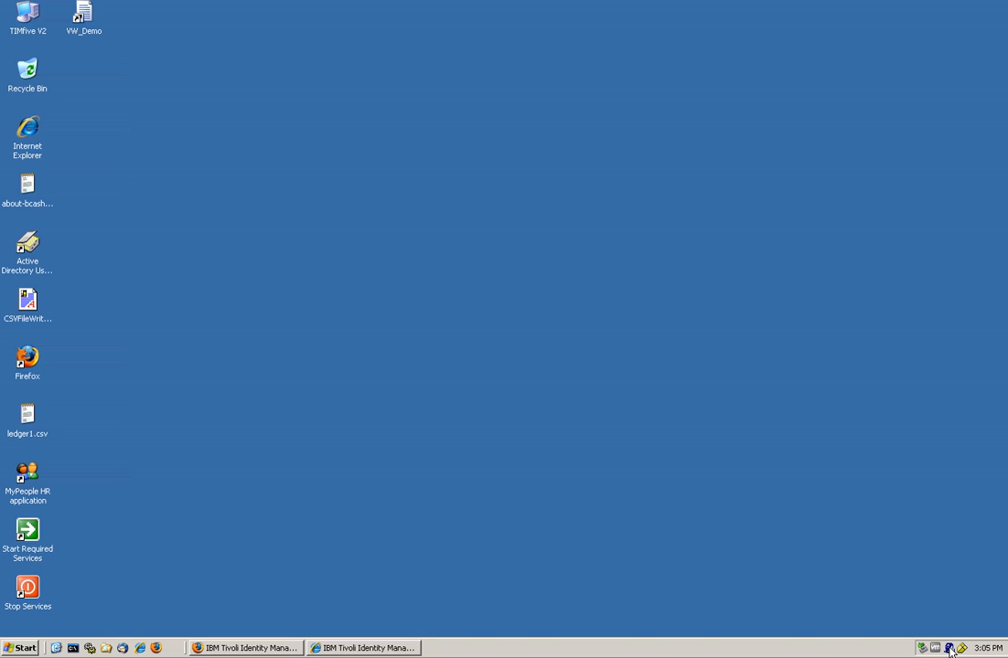
pyautogui.doubleClick(951, 650)
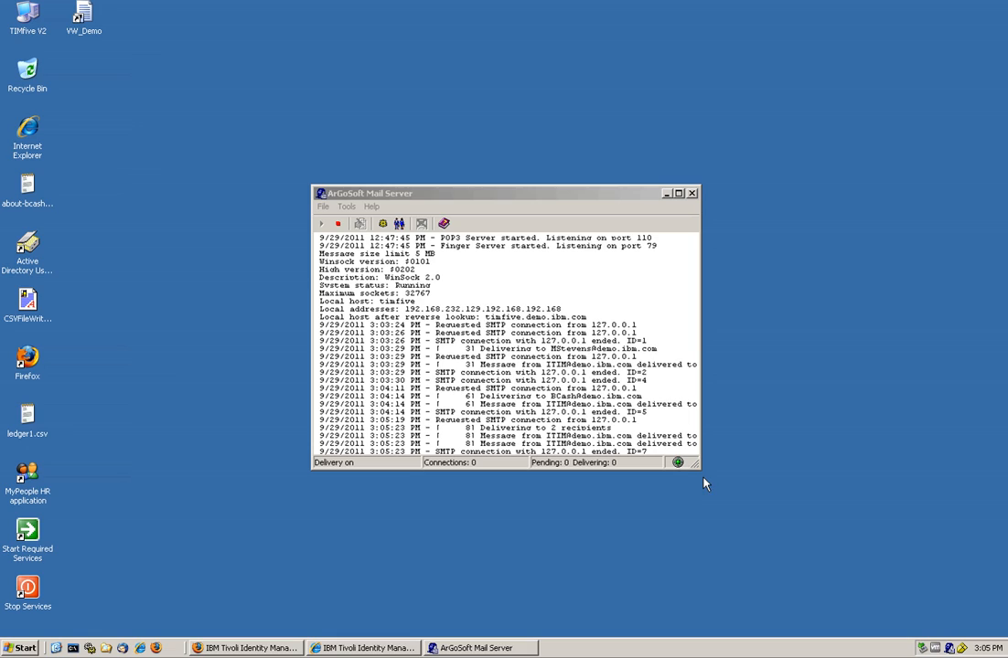
pyautogui.moveTo(704, 476); pyautogui.dragTo(610, 303)
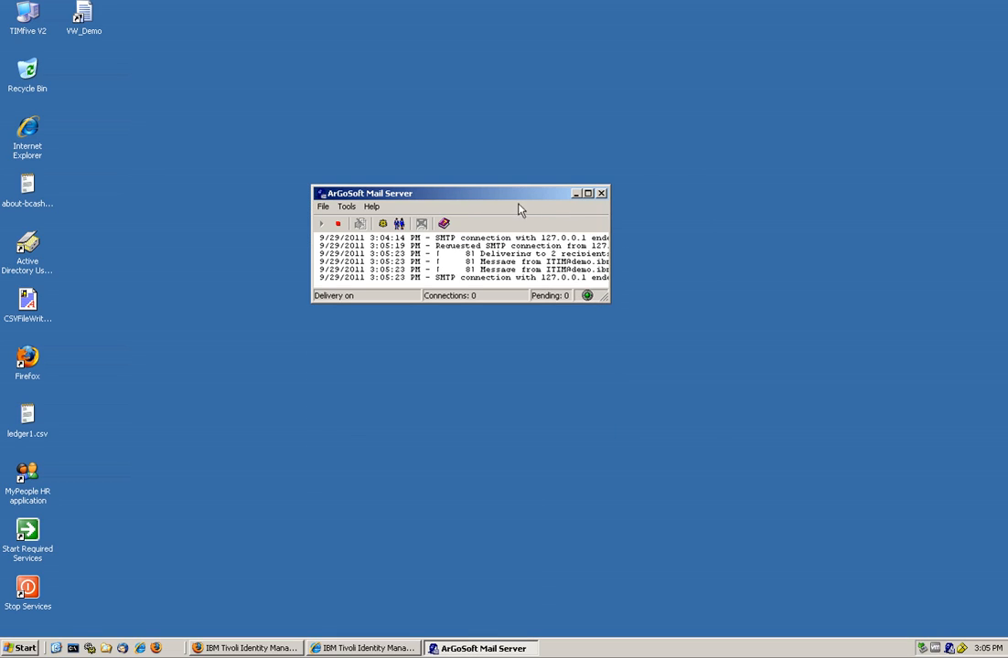
pyautogui.moveTo(510, 200); pyautogui.dragTo(892, 514)
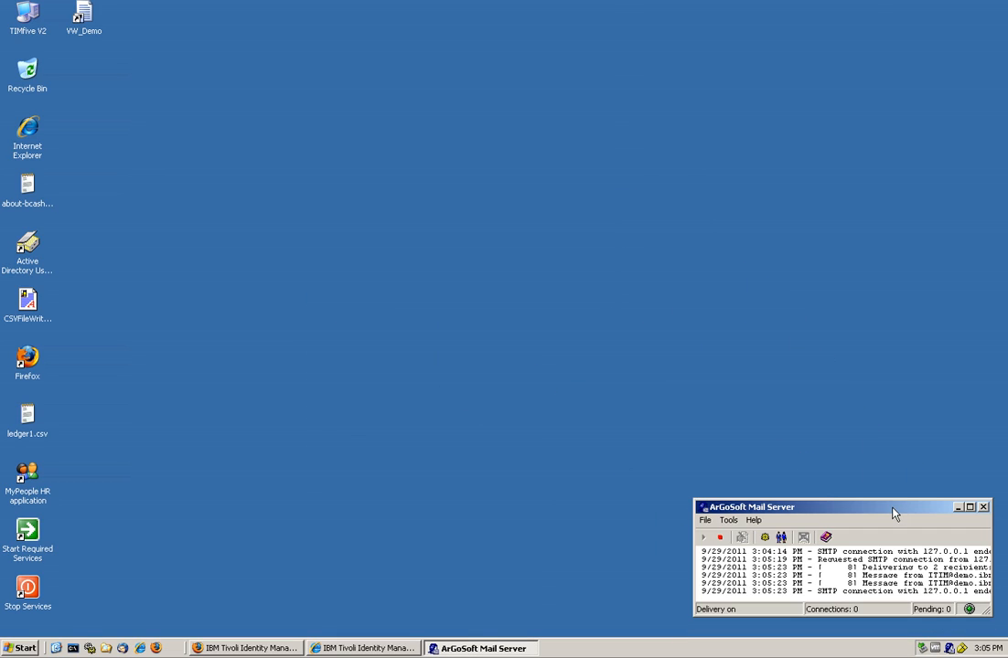
# Launch Thunderbird and unlock it with the master password.
pyautogui.click(124, 649)
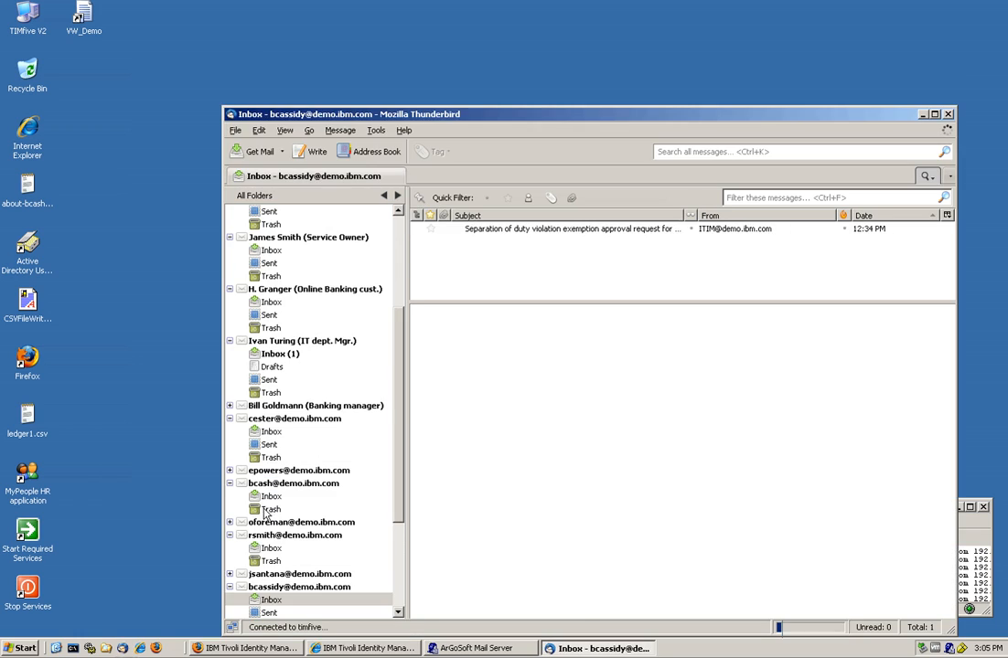
pyautogui.write('passw0')
pyautogui.press('Return')
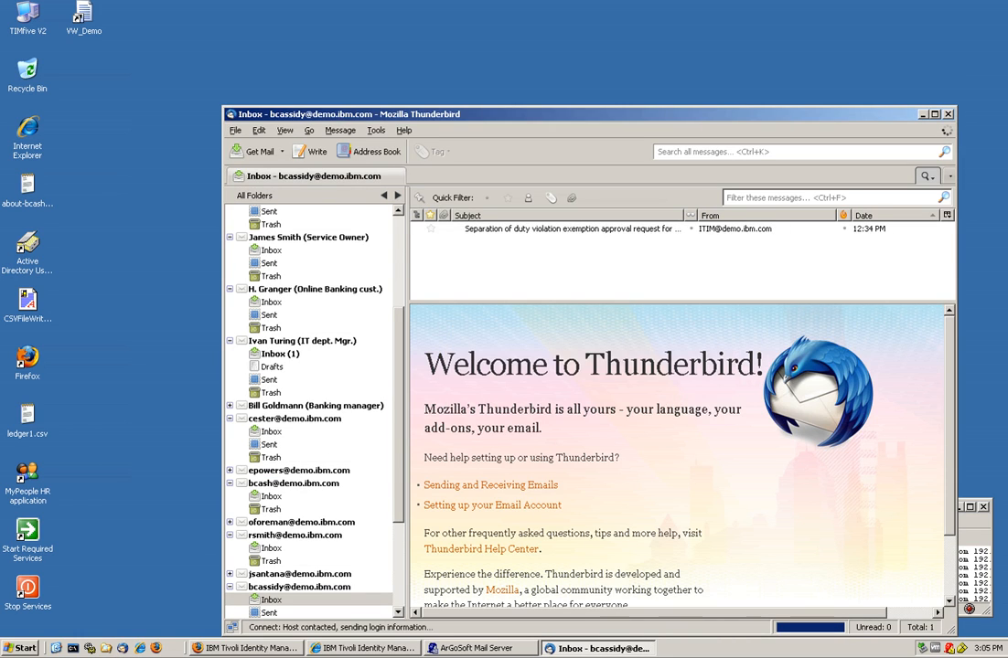
pyautogui.moveTo(395, 417); pyautogui.dragTo(394, 456)
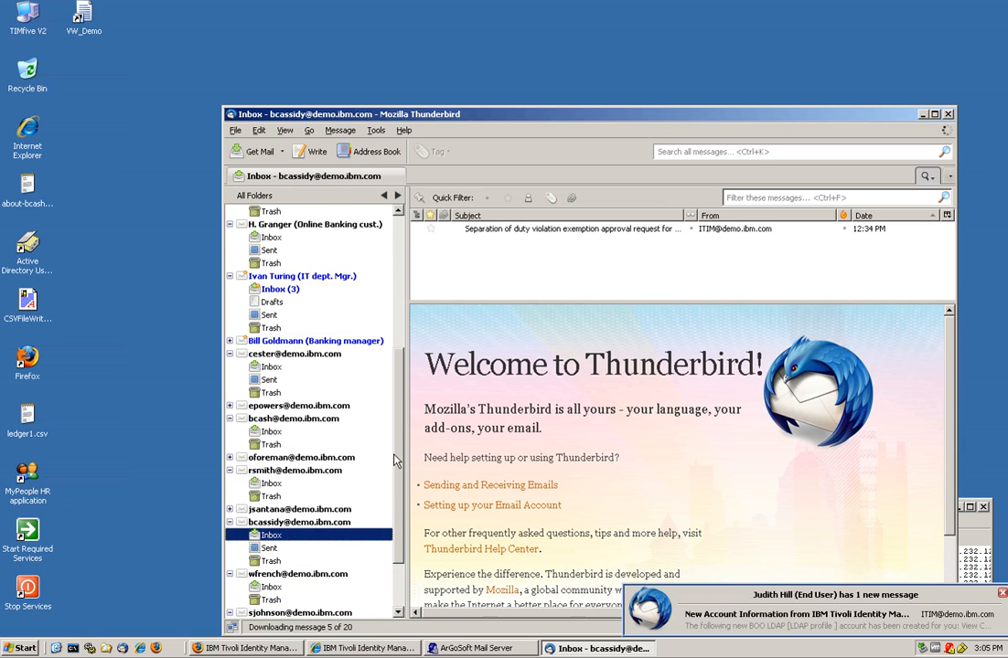
# Open the newest exemption approval request in the first account's inbox and mark the affected user's name.
pyautogui.click(325, 524)
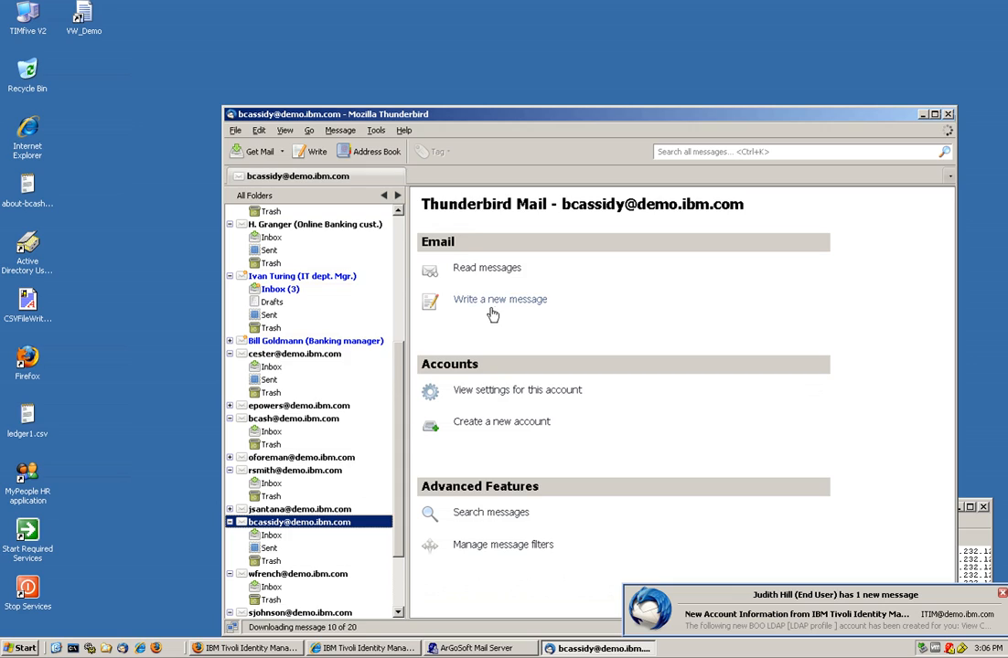
pyautogui.click(484, 278)
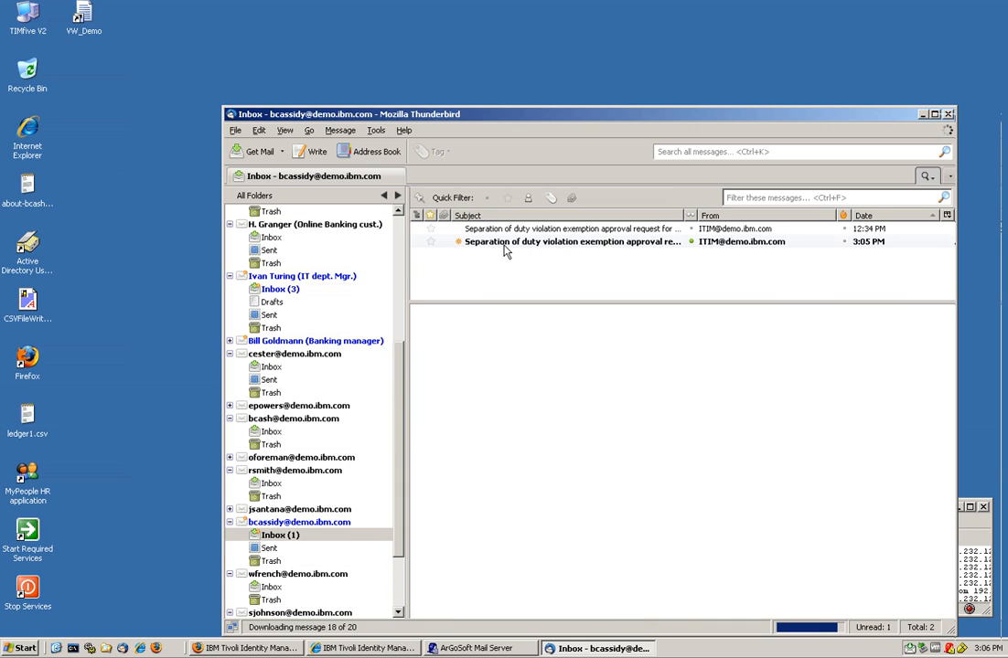
pyautogui.click(513, 243)
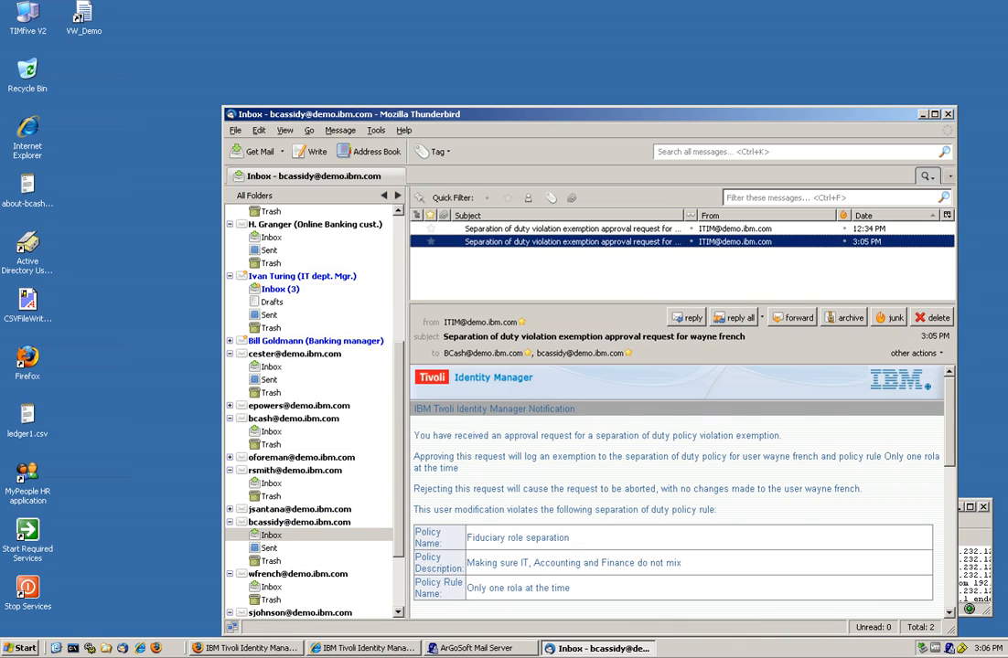
pyautogui.scroll(-2, 590, 515)
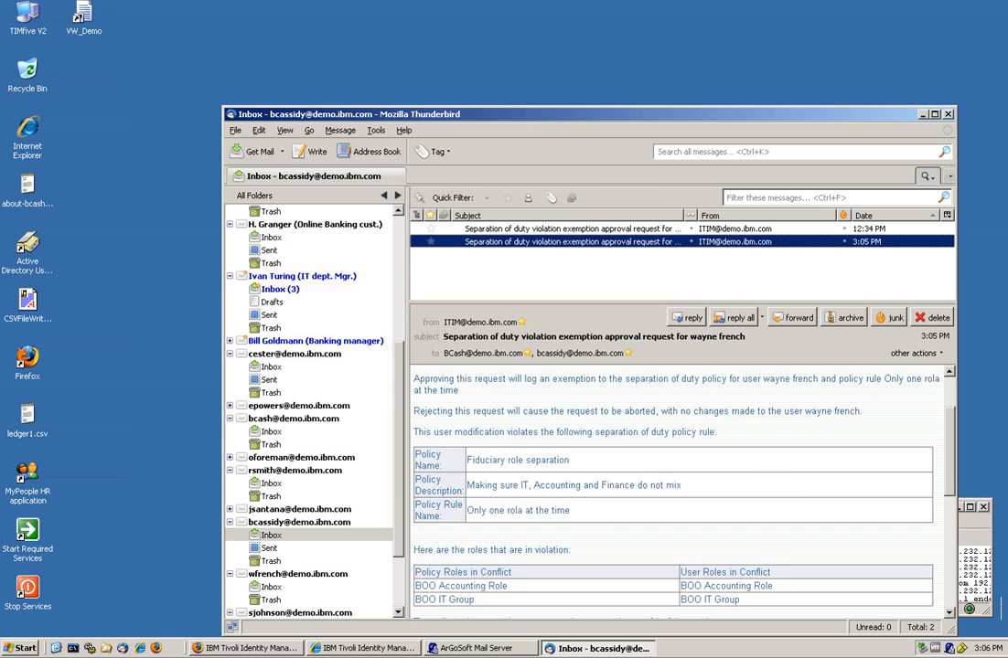
pyautogui.moveTo(804, 411); pyautogui.dragTo(887, 418)
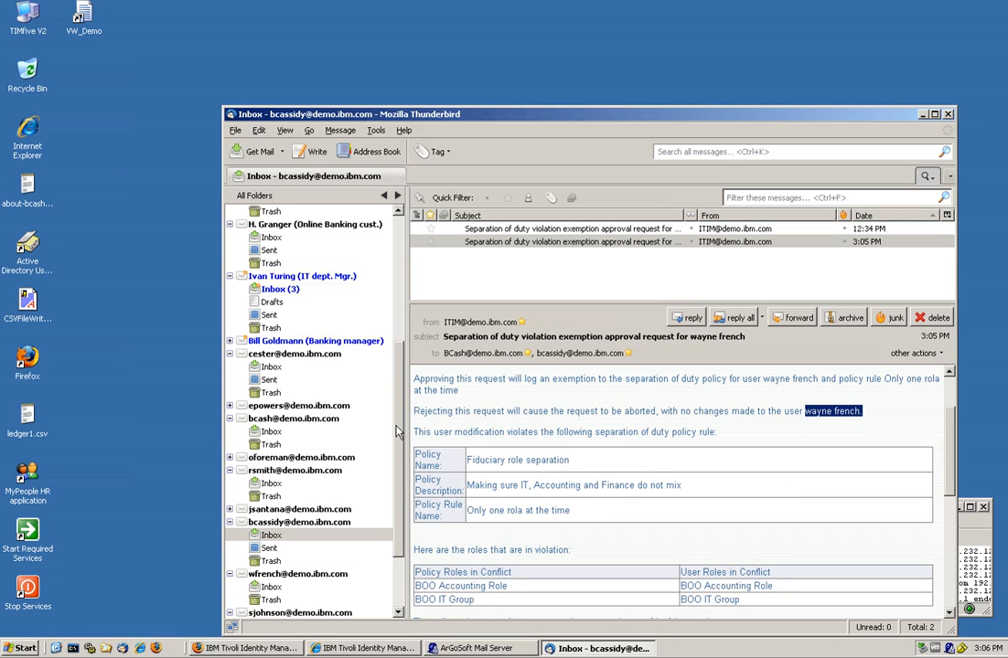
# Open the separation of duty exemption request in the approver's inbox, then bring up the Tivoli login page.
pyautogui.click(284, 419)
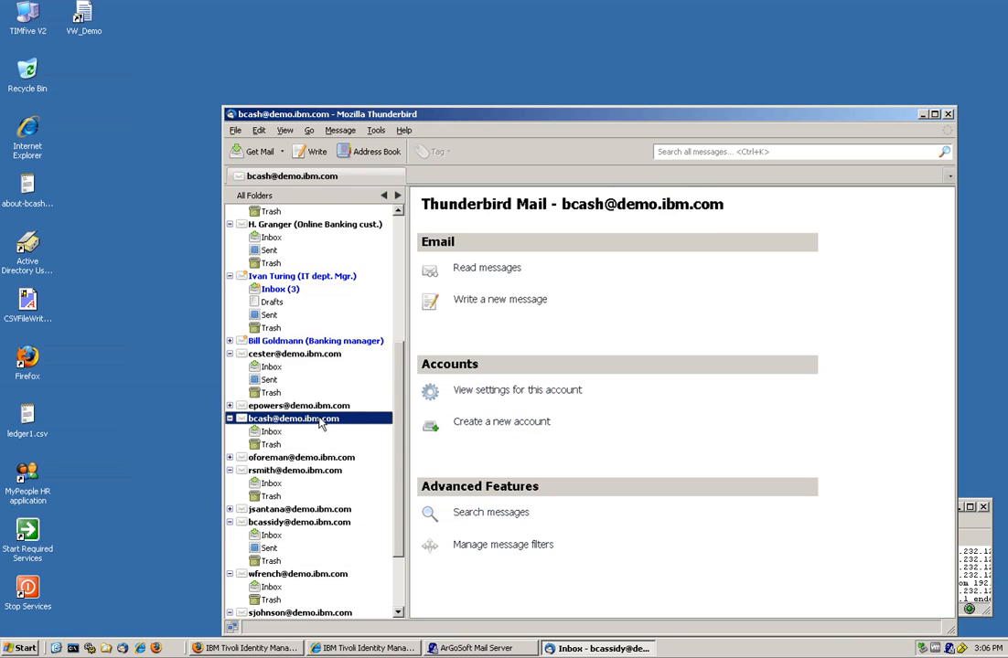
pyautogui.click(487, 269)
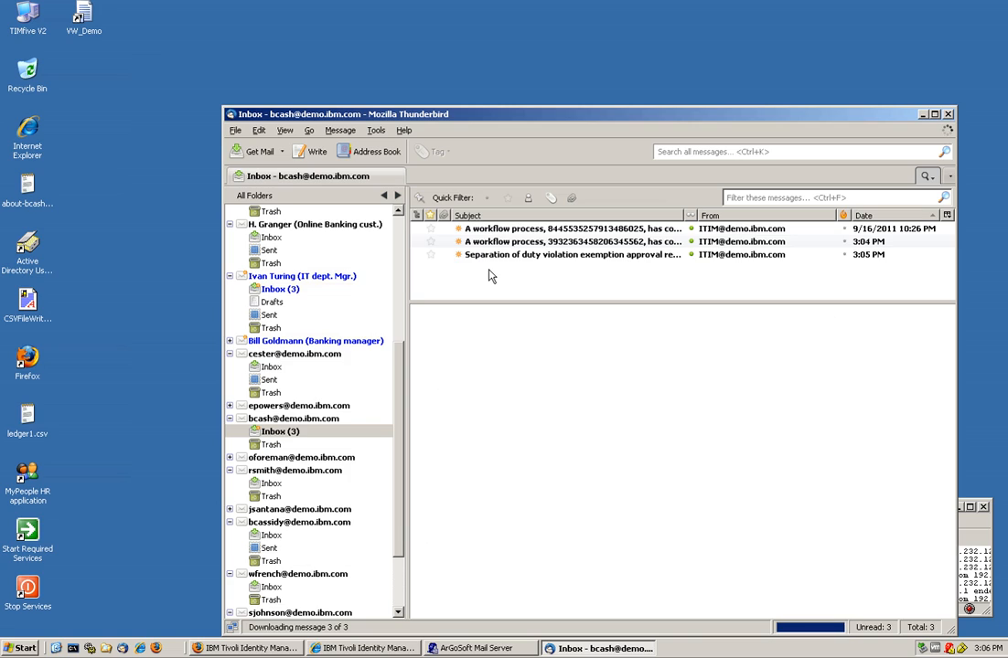
pyautogui.click(495, 257)
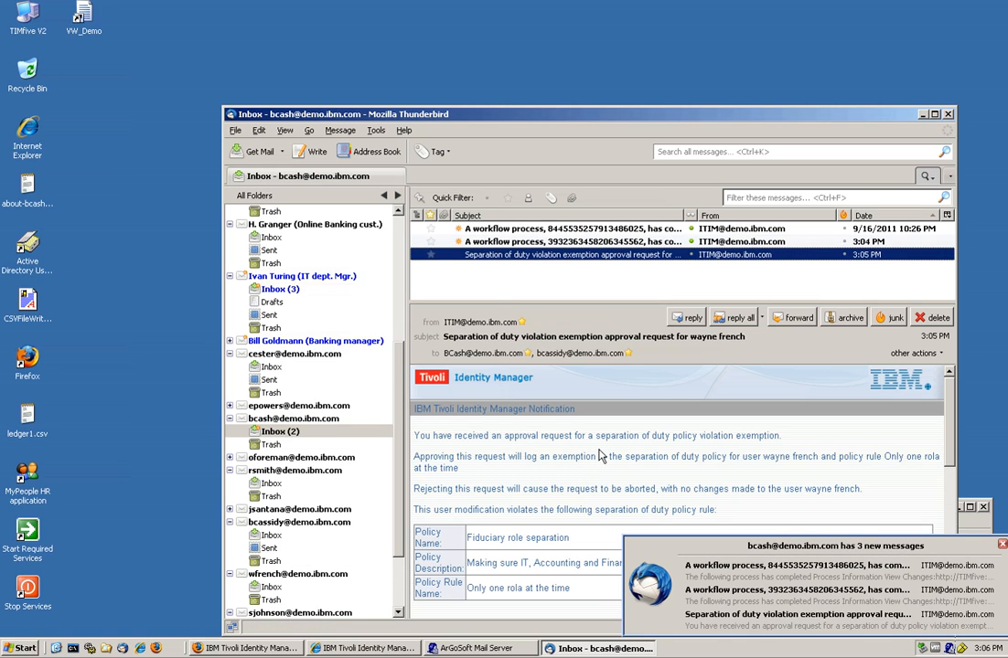
pyautogui.click(359, 648)
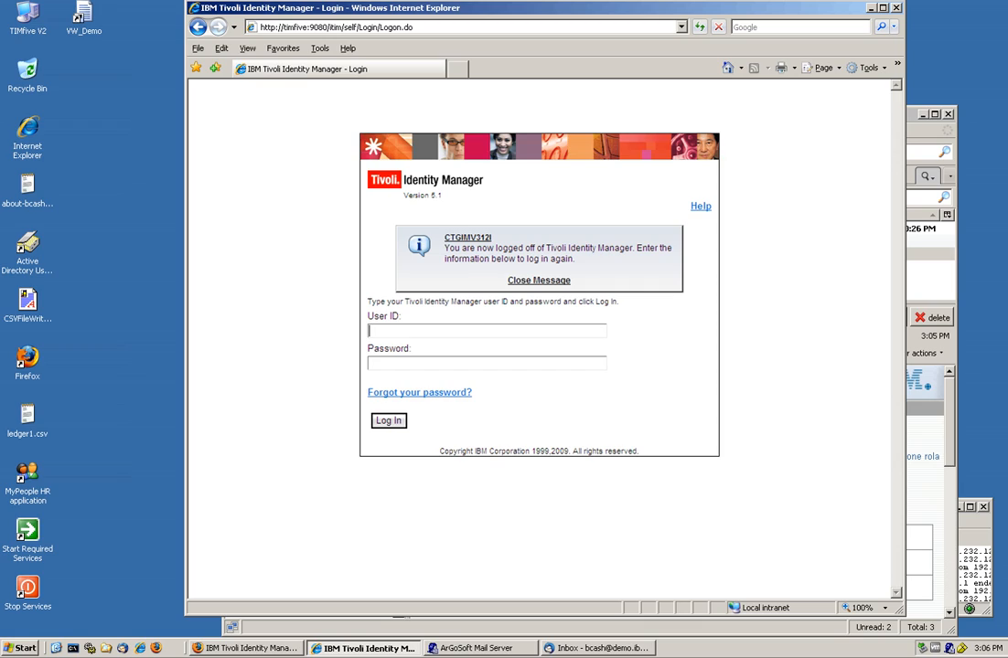
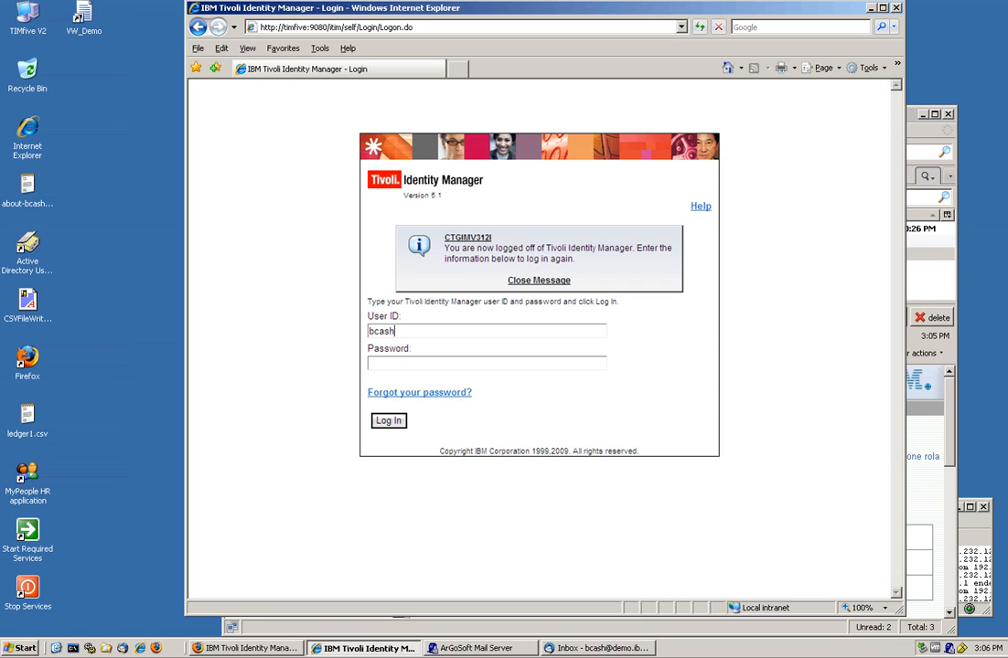
# Sign in to Tivoli Identity Manager with the approver's user ID and password.
pyautogui.press('Tab')
pyautogui.write('********')
pyautogui.press('Return')
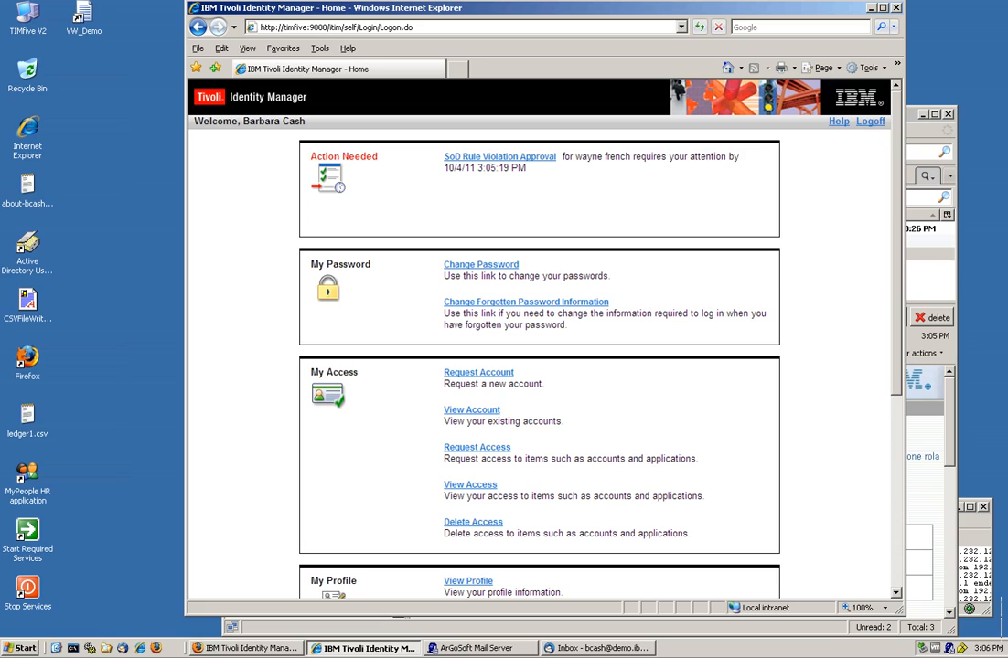
# Approve the pending SoD Rule Violation Approval request and log off.
pyautogui.click(511, 161)
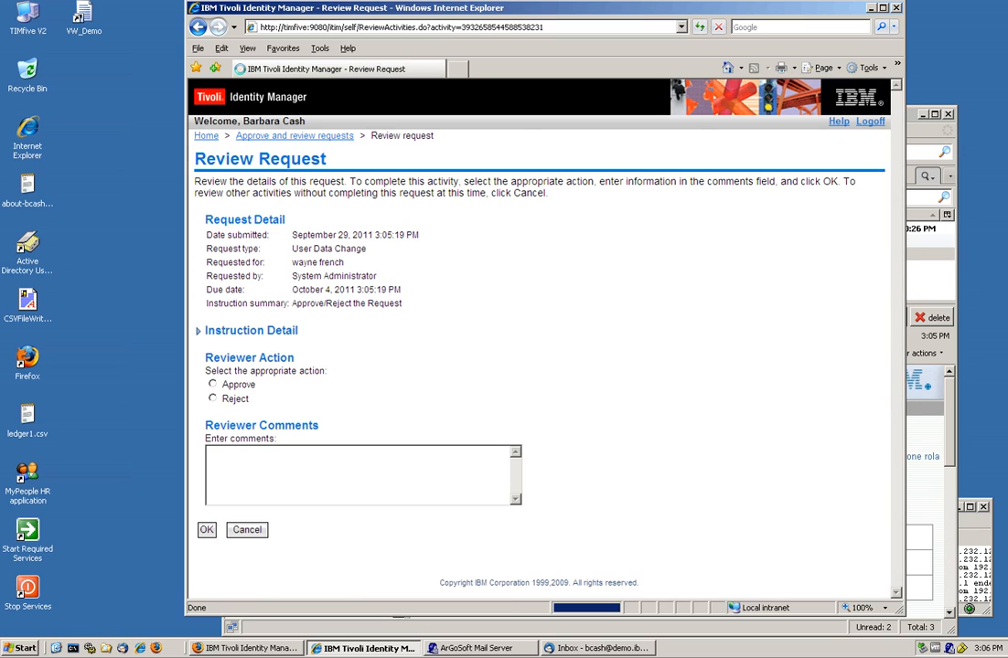
pyautogui.click(229, 388)
pyautogui.click(207, 529)
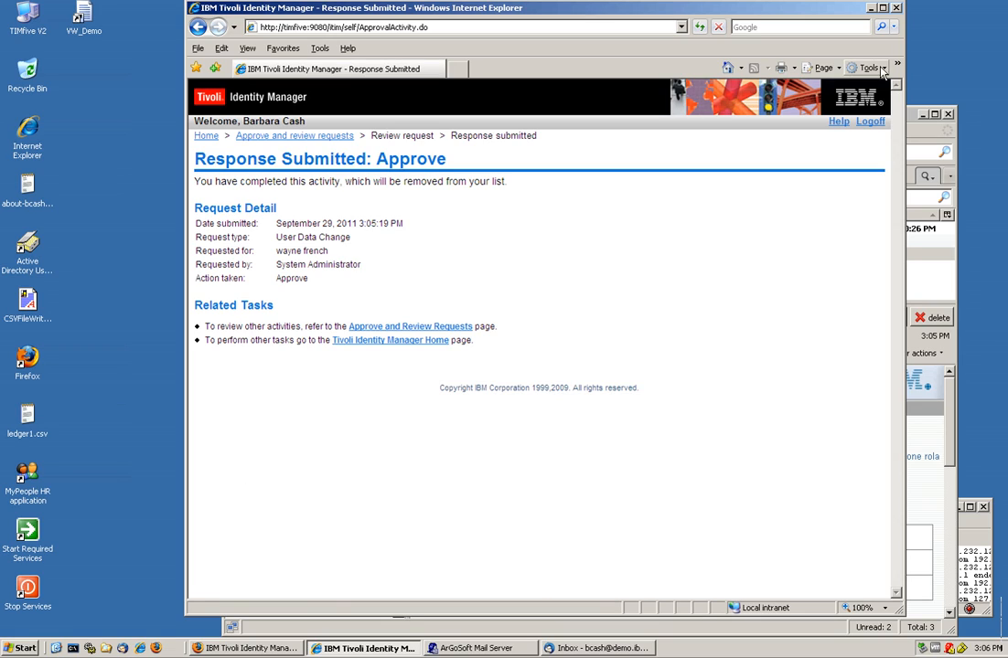
pyautogui.click(870, 122)
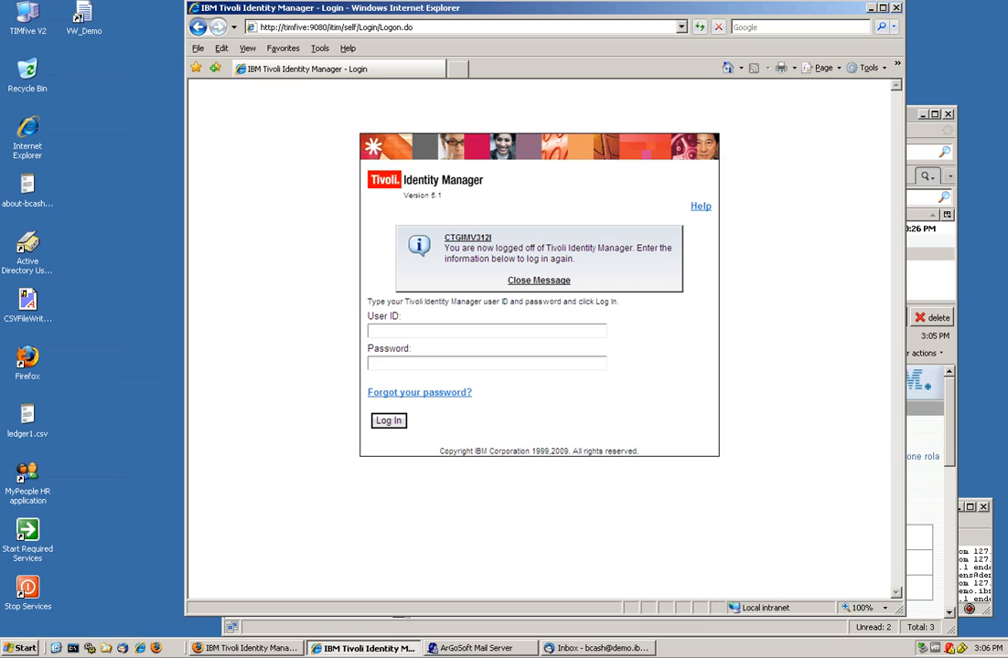
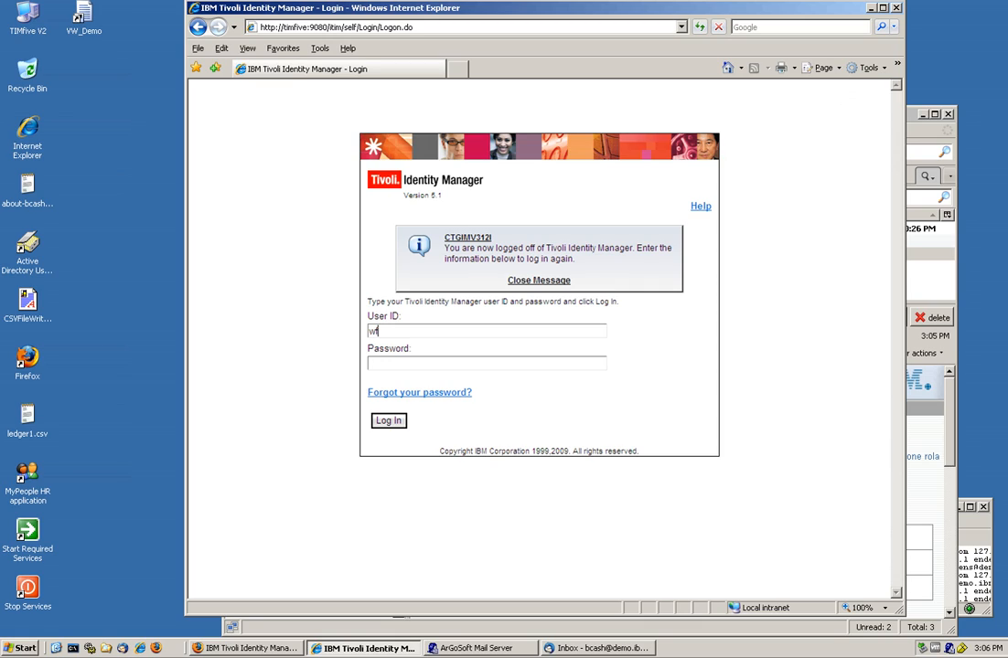
# Sign in as the affected user and open View Access, showing BOO Accounting Role and BOO IT Group.
pyautogui.press('Tab')
pyautogui.write('•••••••')
pyautogui.press('Return')
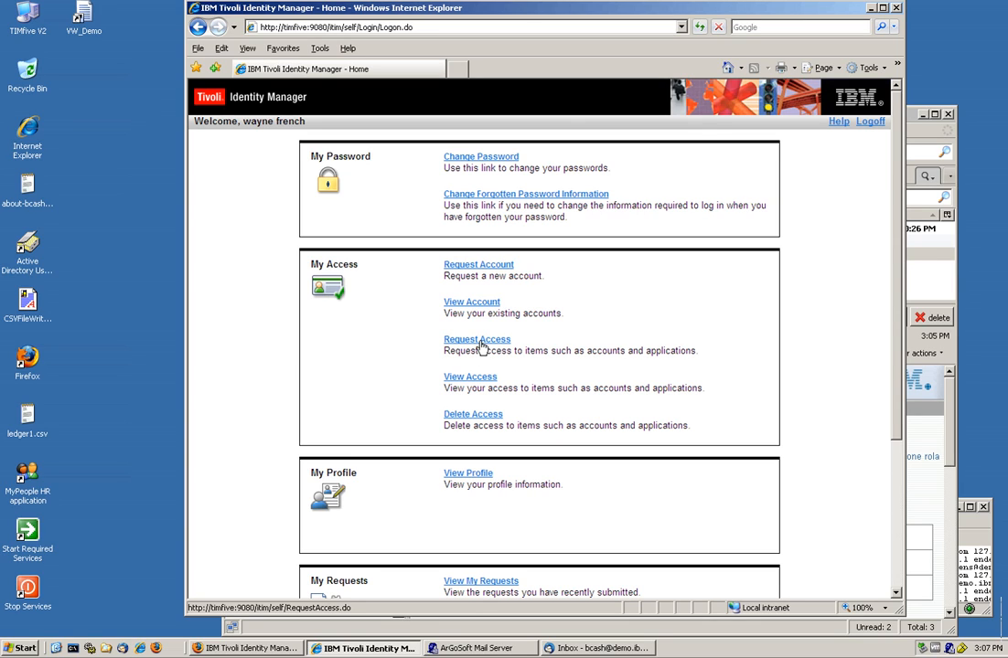
pyautogui.click(471, 378)
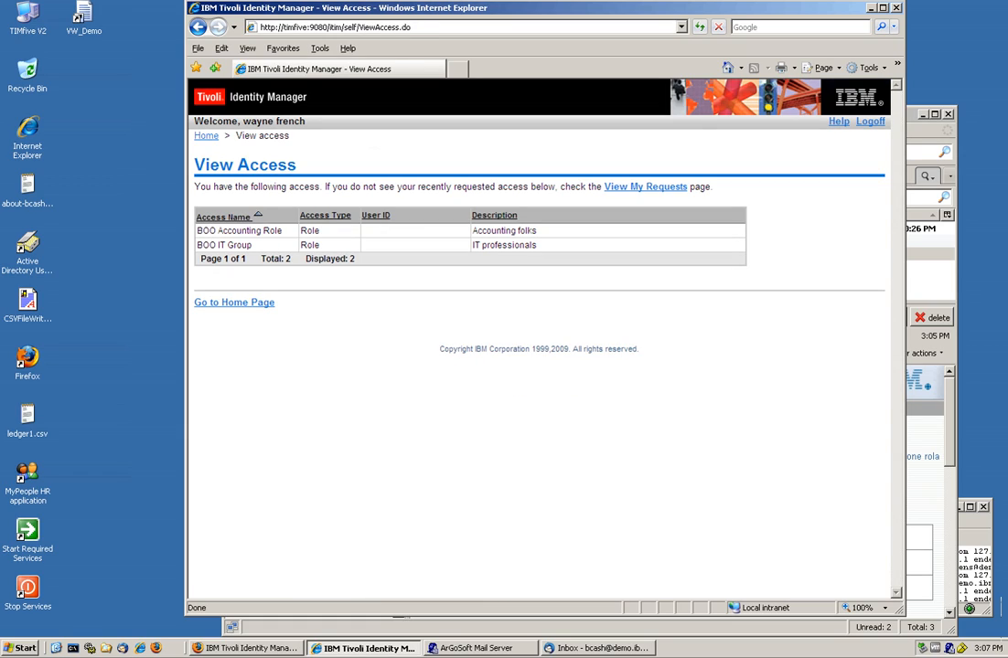
pyautogui.click(243, 302)
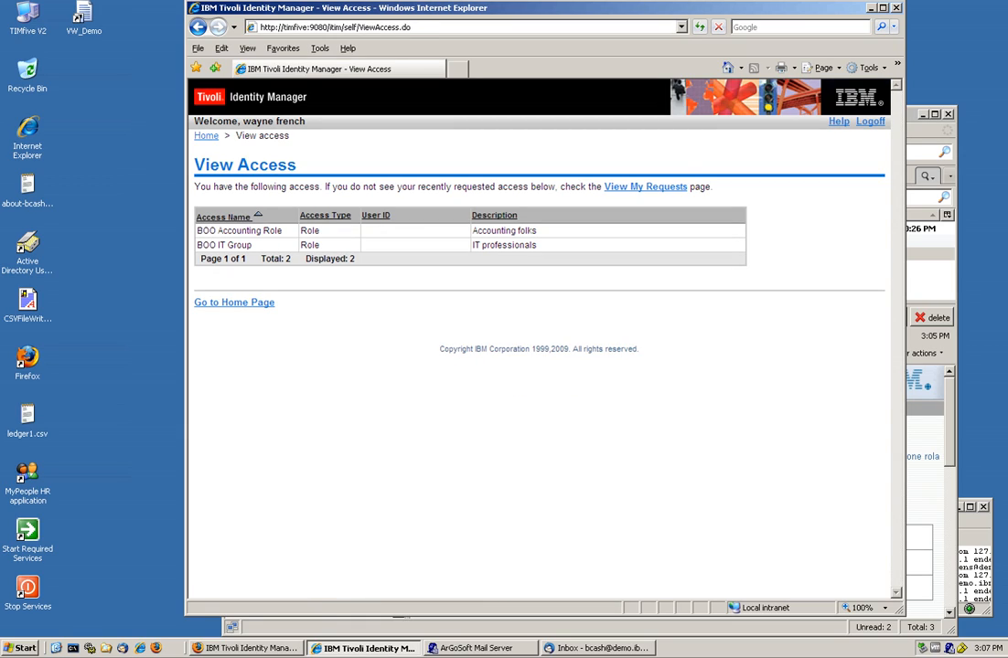